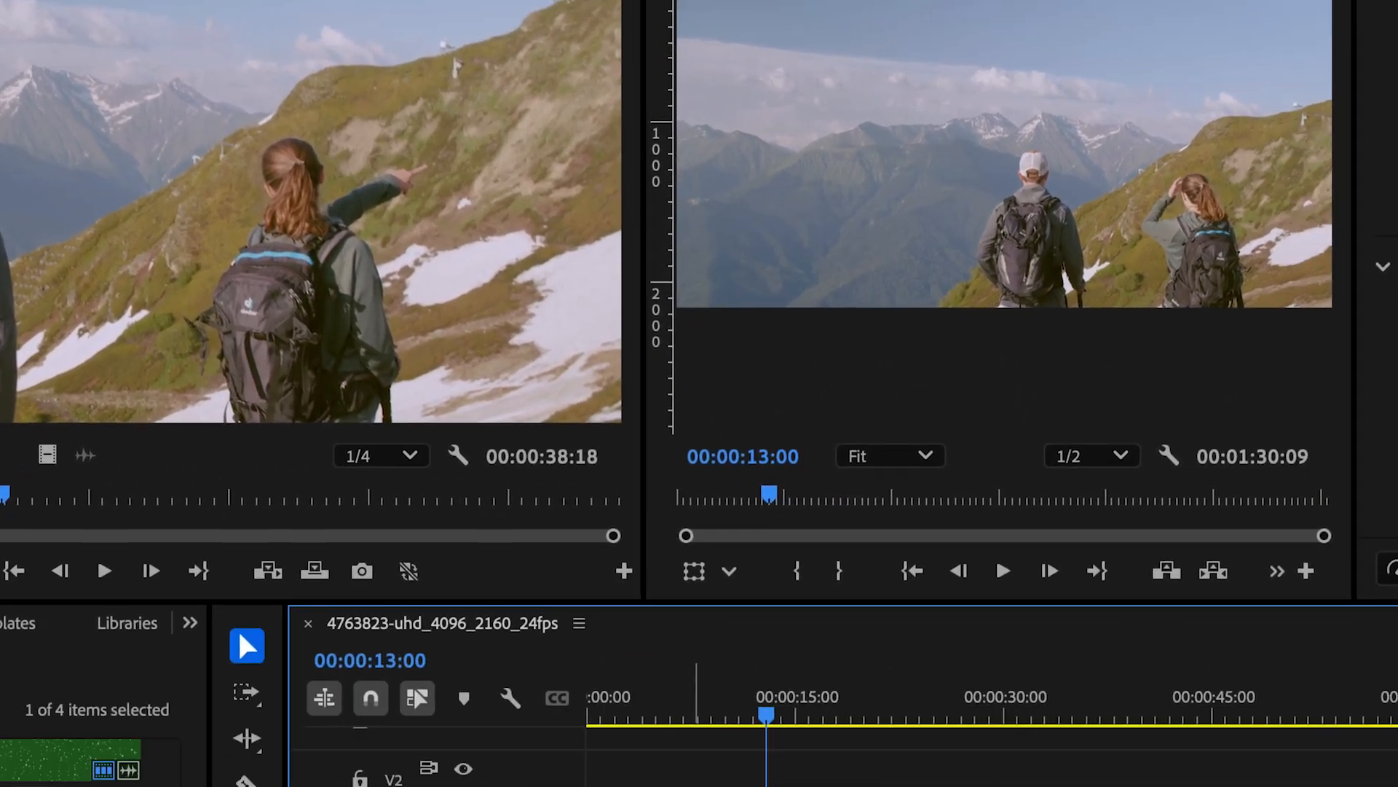
# - Replace the 4763823-uhd_4096_2160_24fps.mp4 clip on V1 with an After Effects composition through Adobe Dynamic Link
pyautogui.rightClick(521, 536)
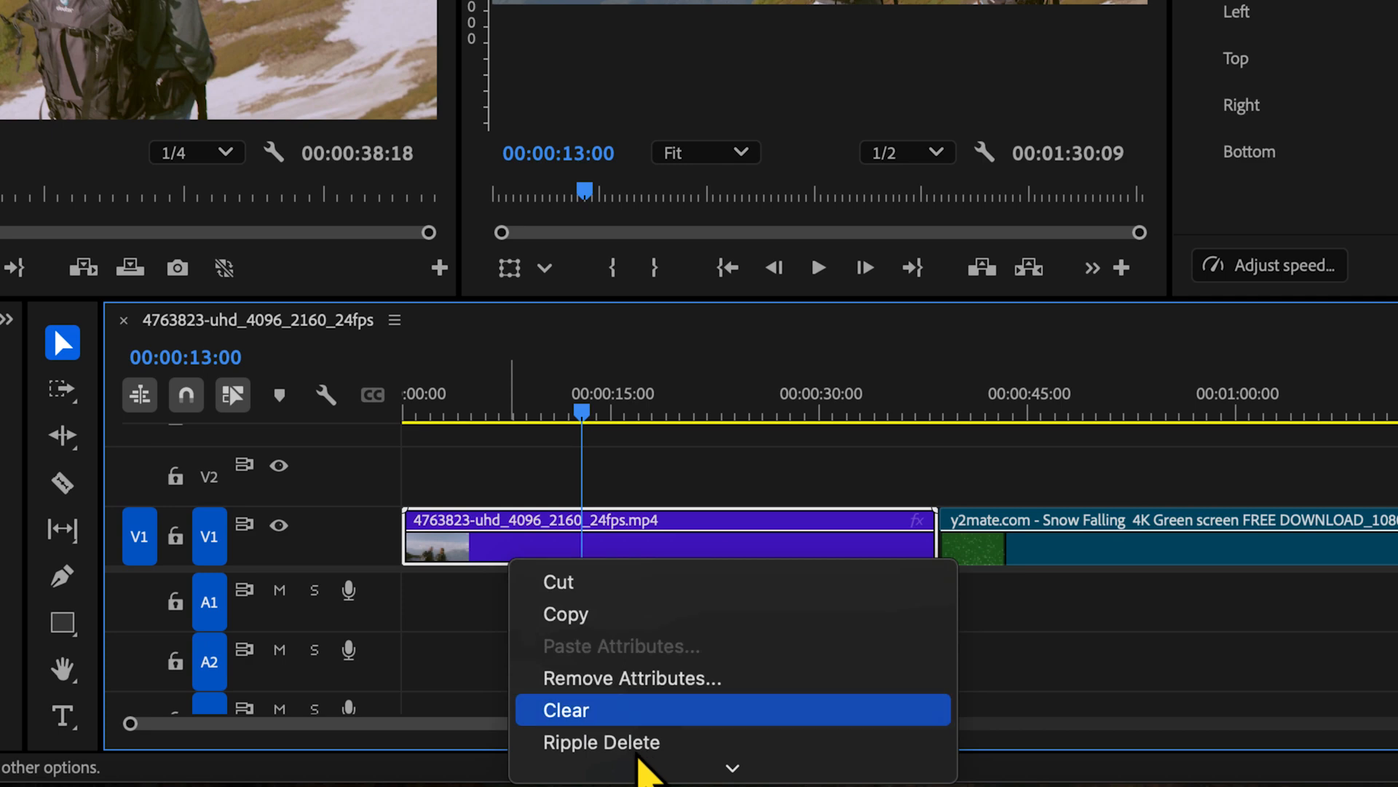
pyautogui.moveTo(642, 772)
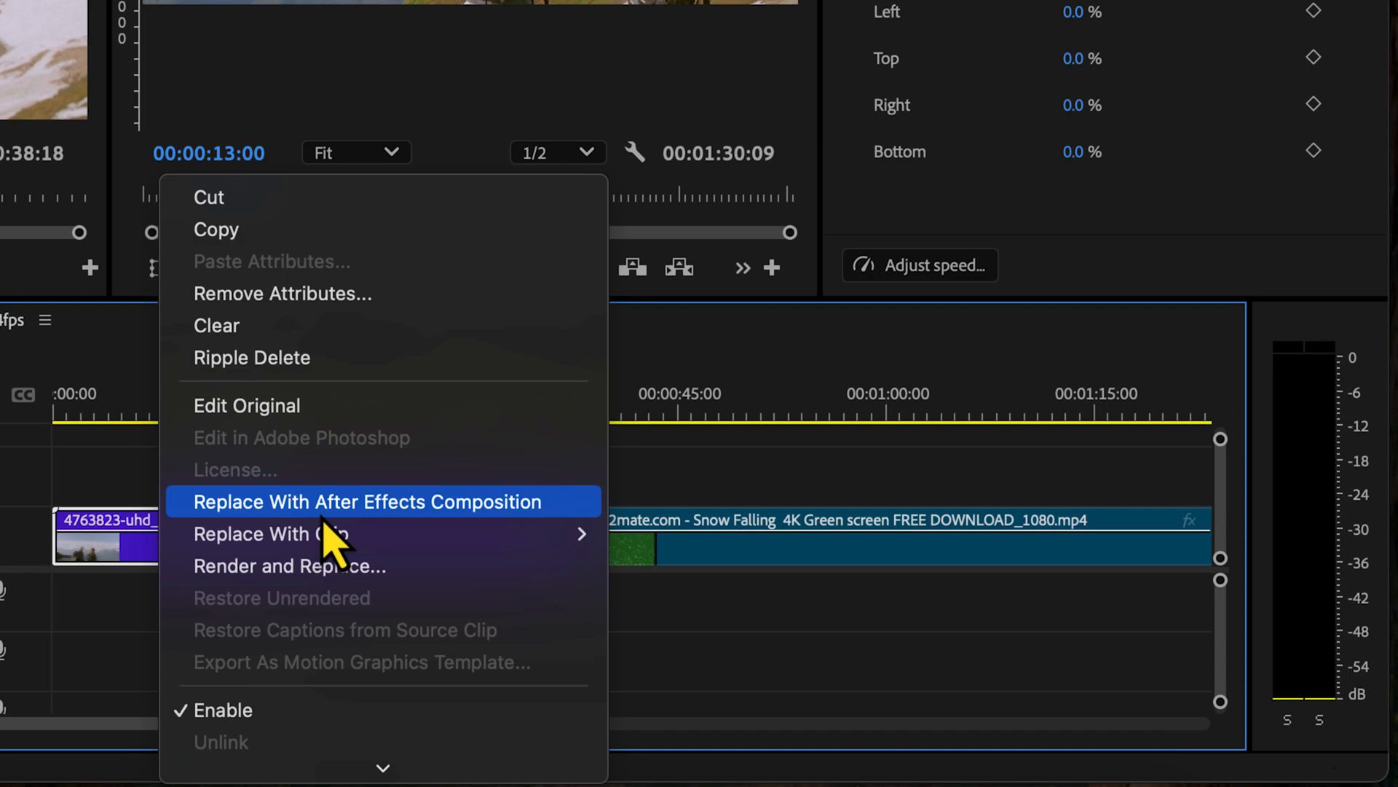
pyautogui.click(322, 517)
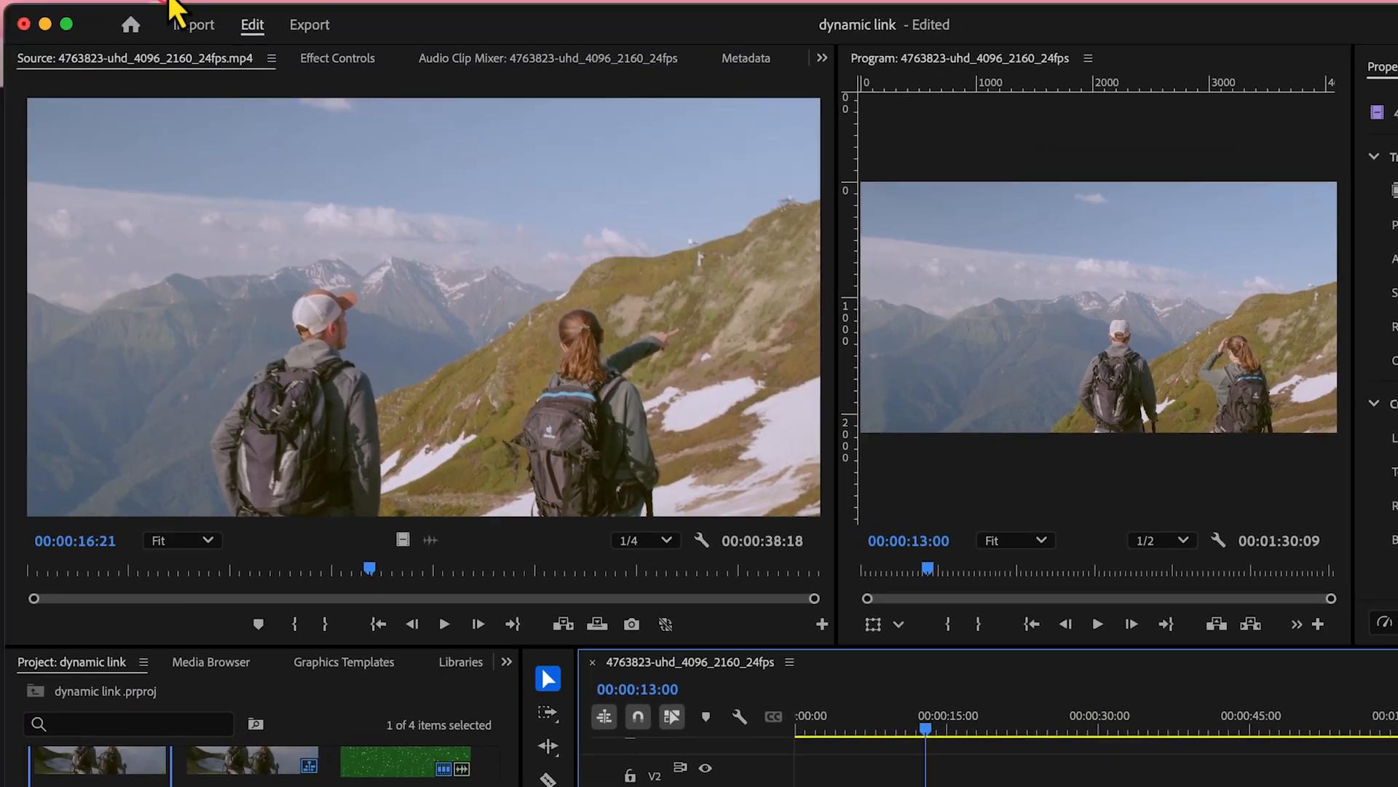
pyautogui.click(171, 3)
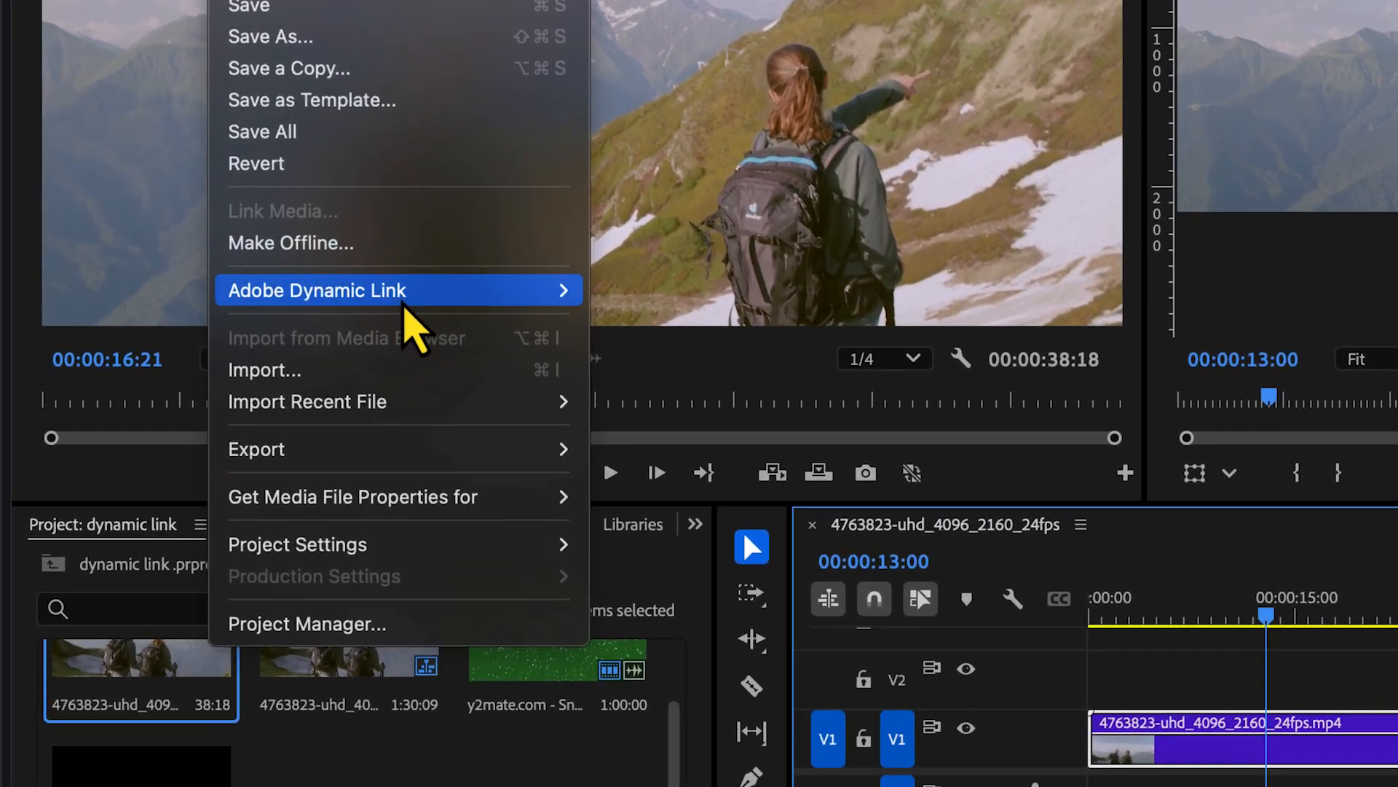
pyautogui.moveTo(327, 450)
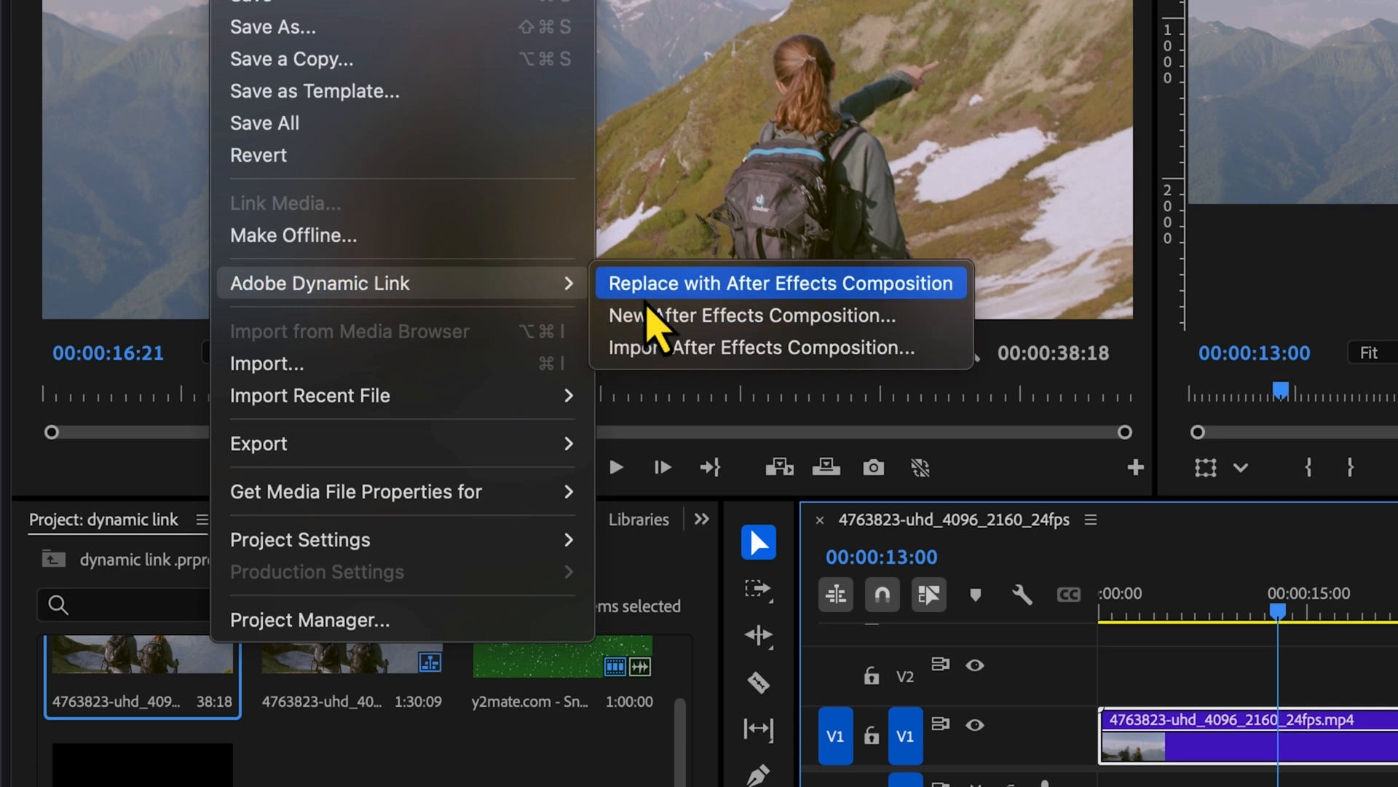
pyautogui.click(684, 288)
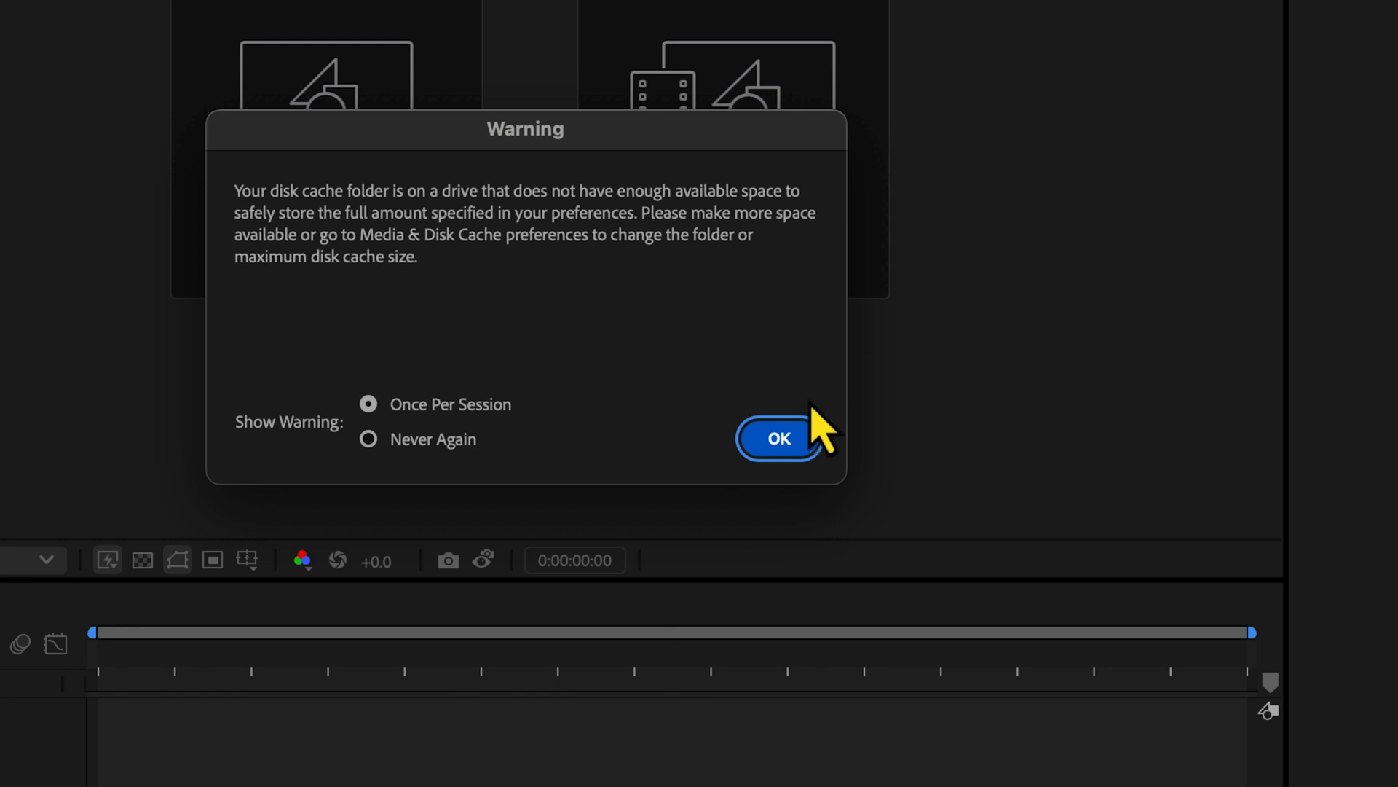
# - In After Effects, dismiss the disk cache warning and save the new project as dynamic.aep in the Documents folder
pyautogui.click(785, 440)
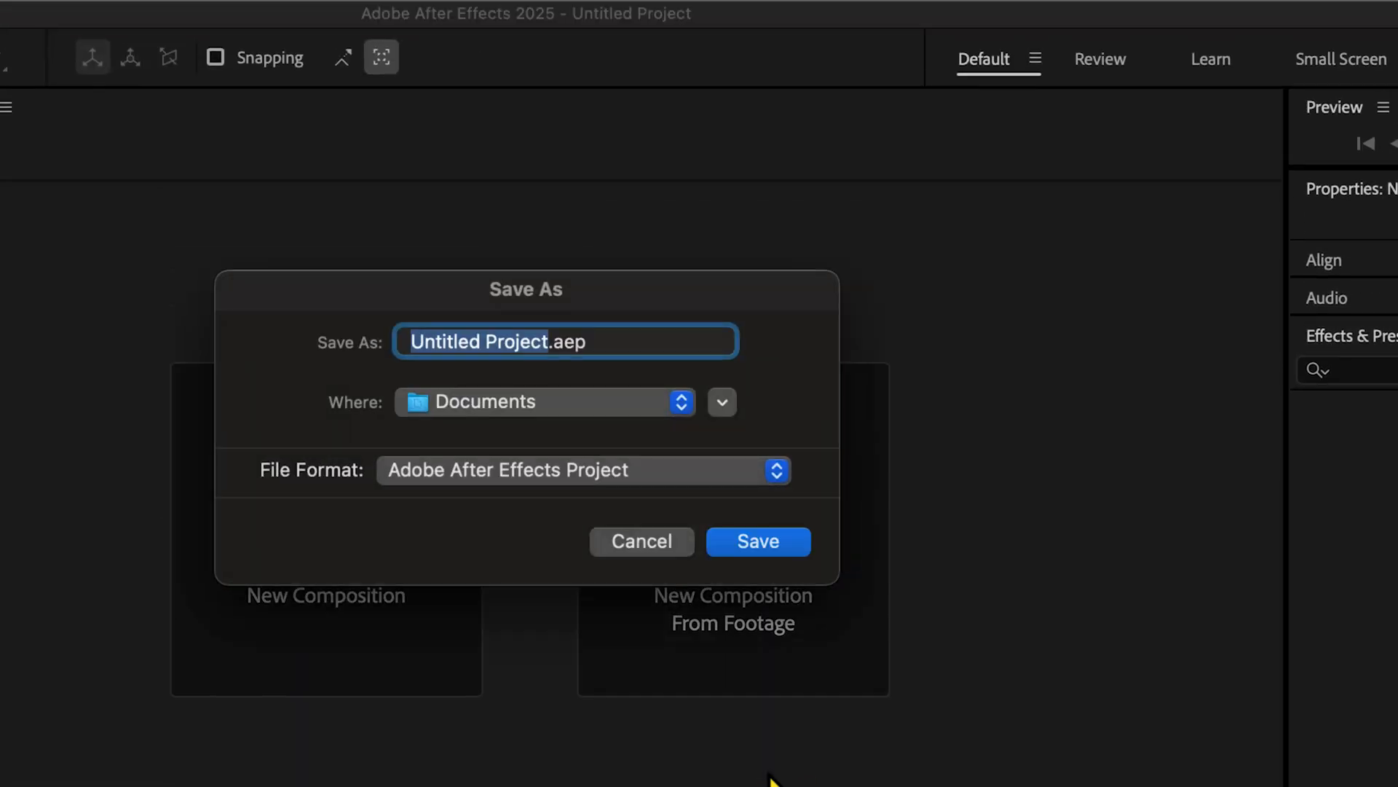
pyautogui.write('dynamic')
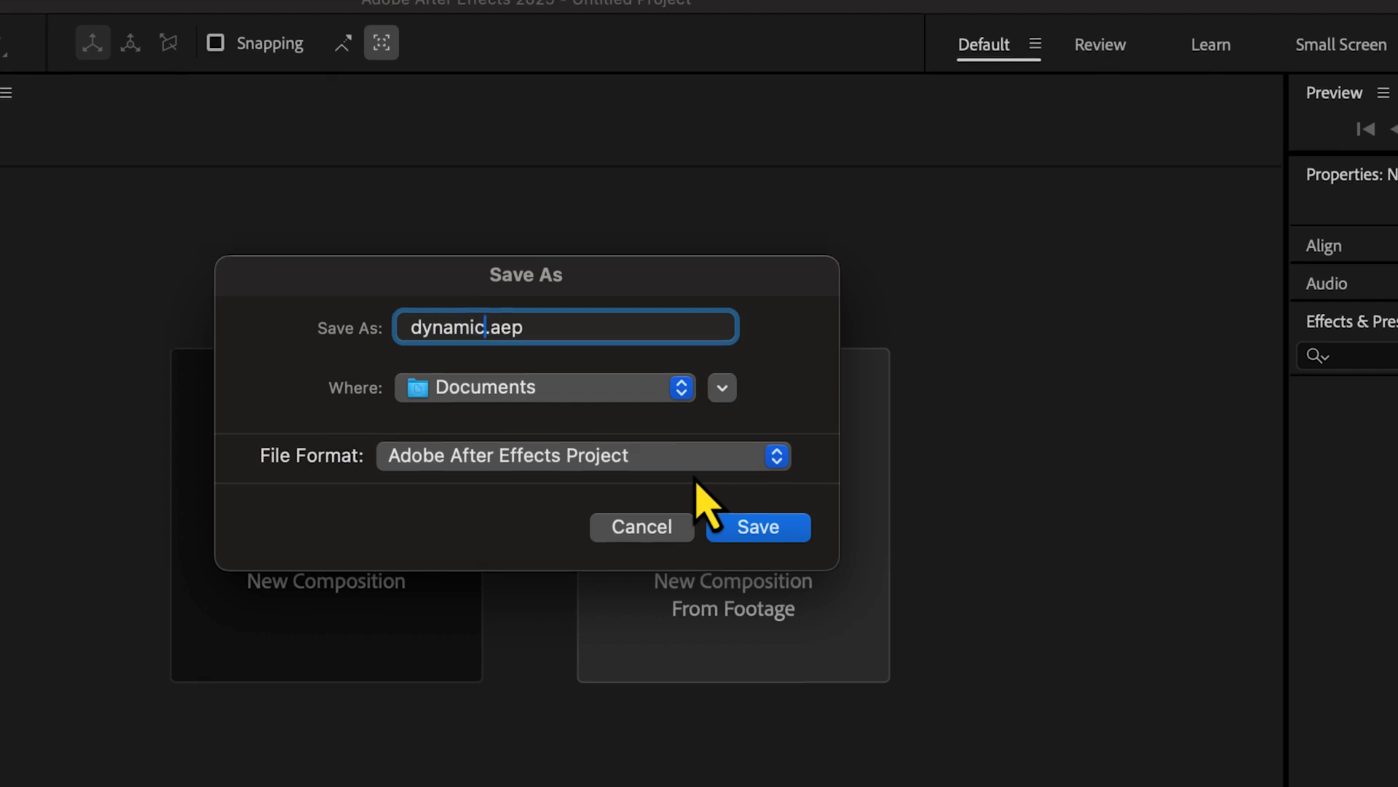
pyautogui.press('Return')
pyautogui.click(652, 459)
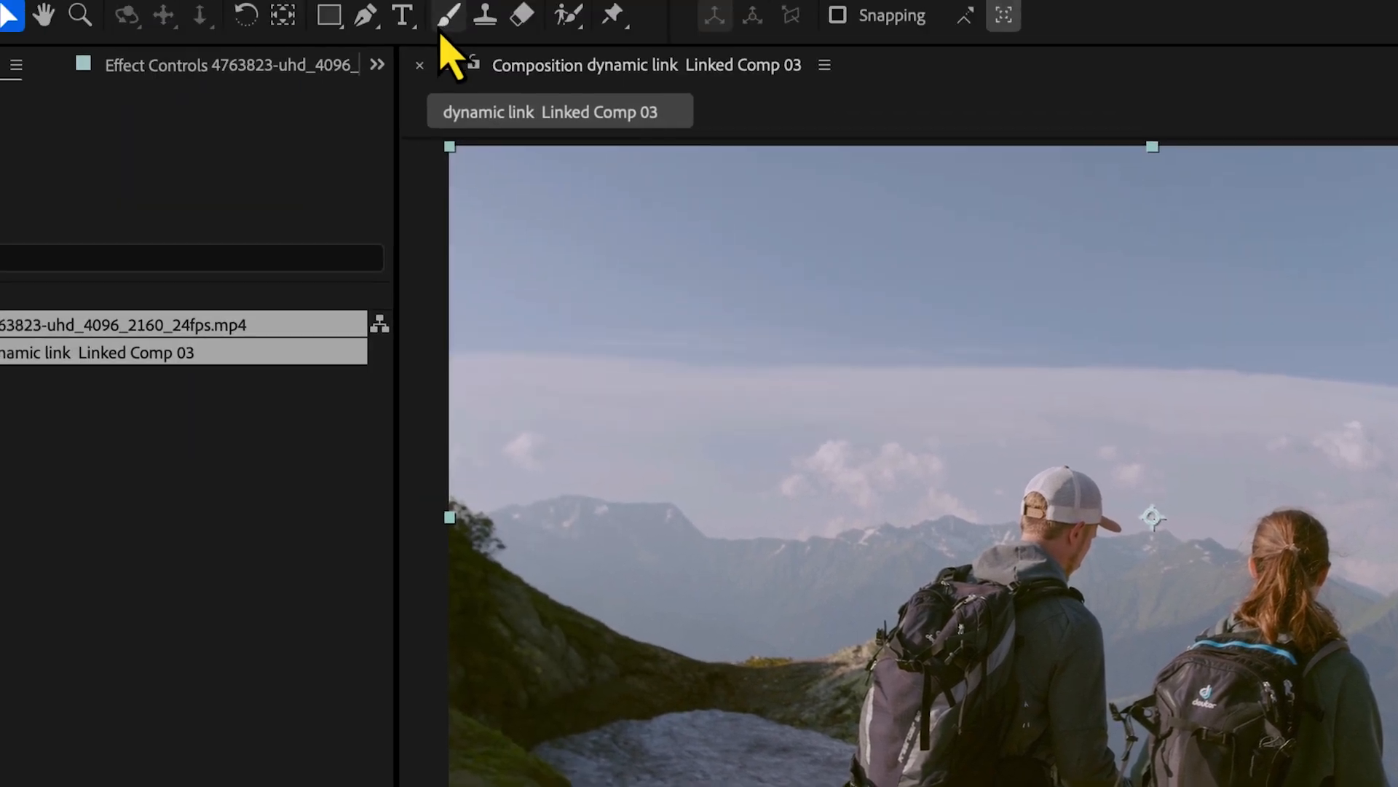
# - Add a text layer reading LAGOS in the sky above the hikers with the Type tool
pyautogui.click(400, 15)
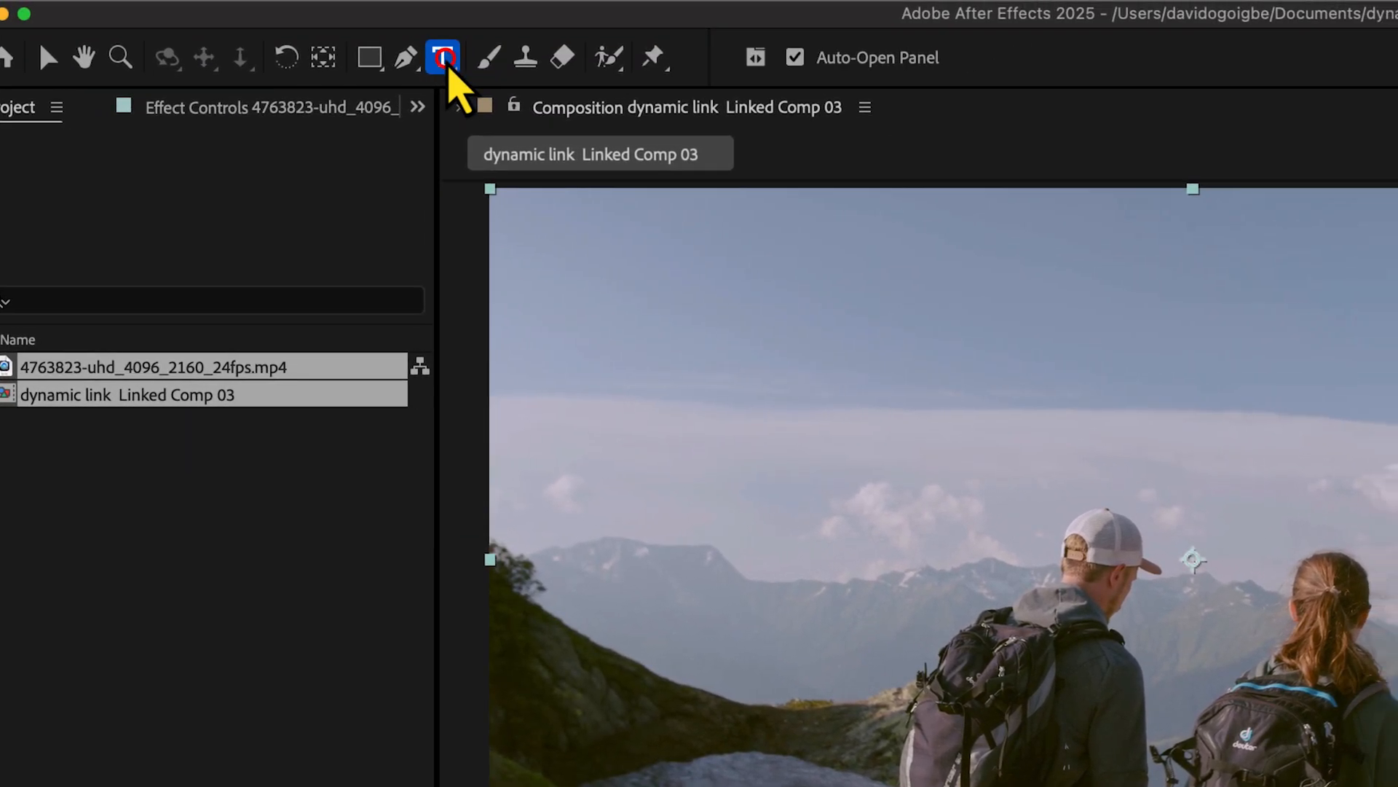
pyautogui.click(782, 405)
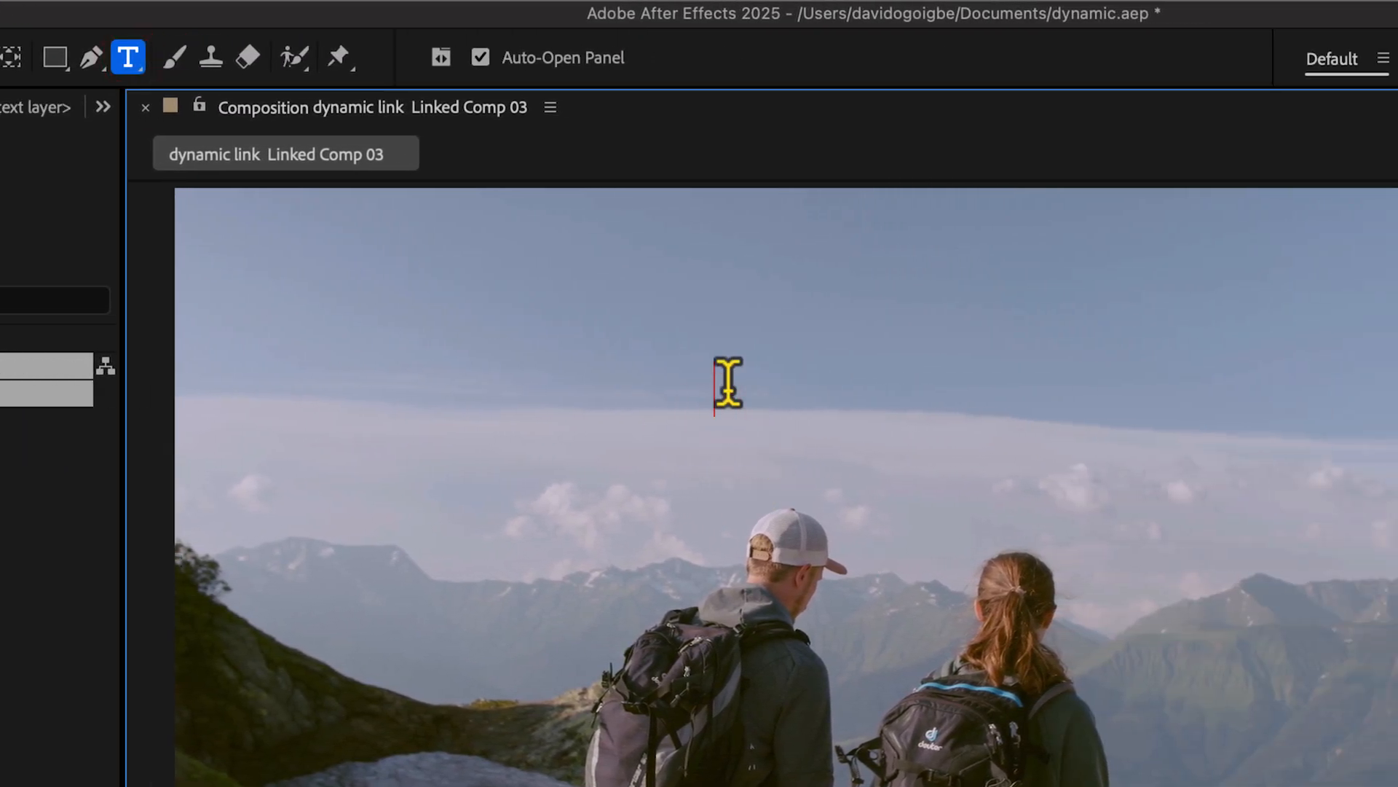
pyautogui.write('LAGOS')
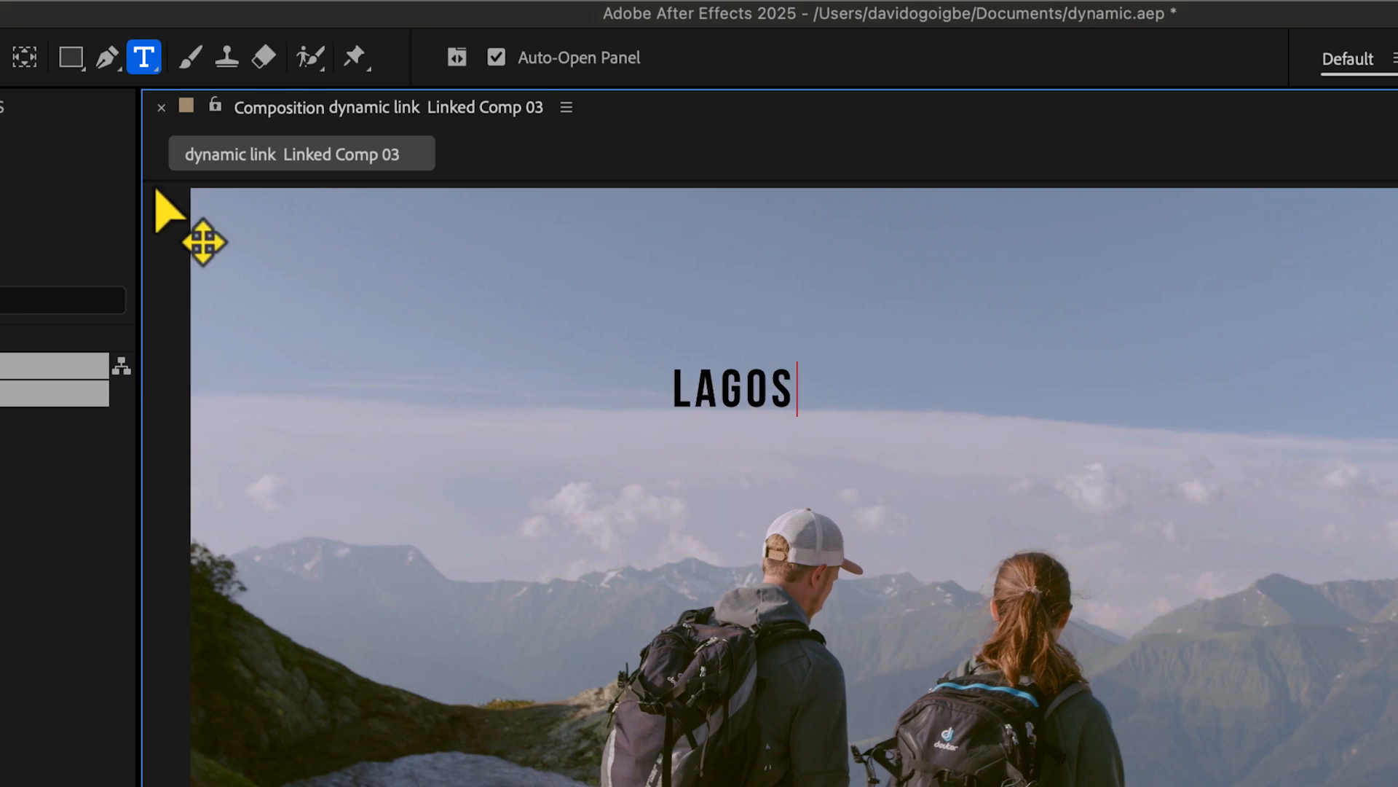
pyautogui.click(81, 56)
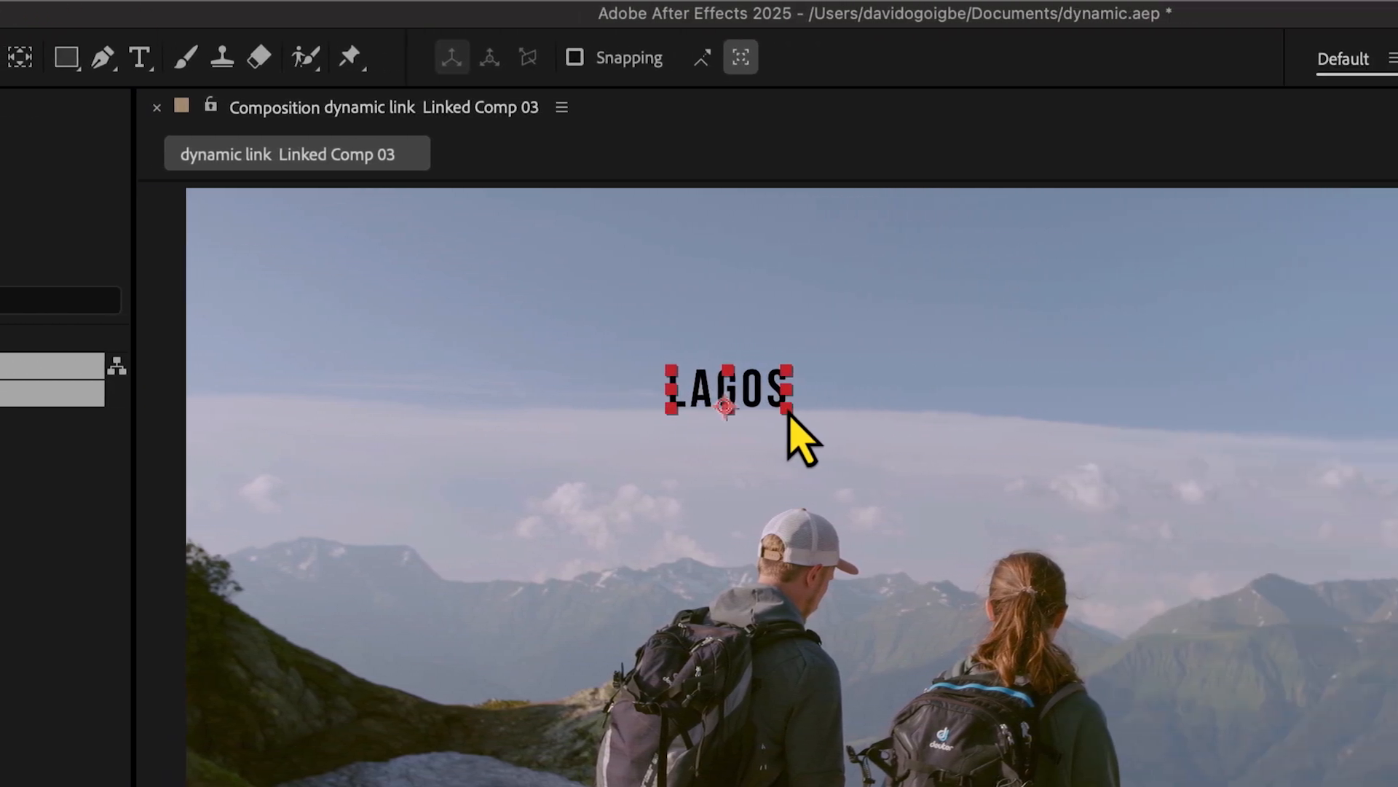
# - Set the LAGOS text to 364.2 px with 177 tracking and move it to the horizontal centre of the frame
pyautogui.moveTo(1124, 407); pyautogui.dragTo(1251, 473)
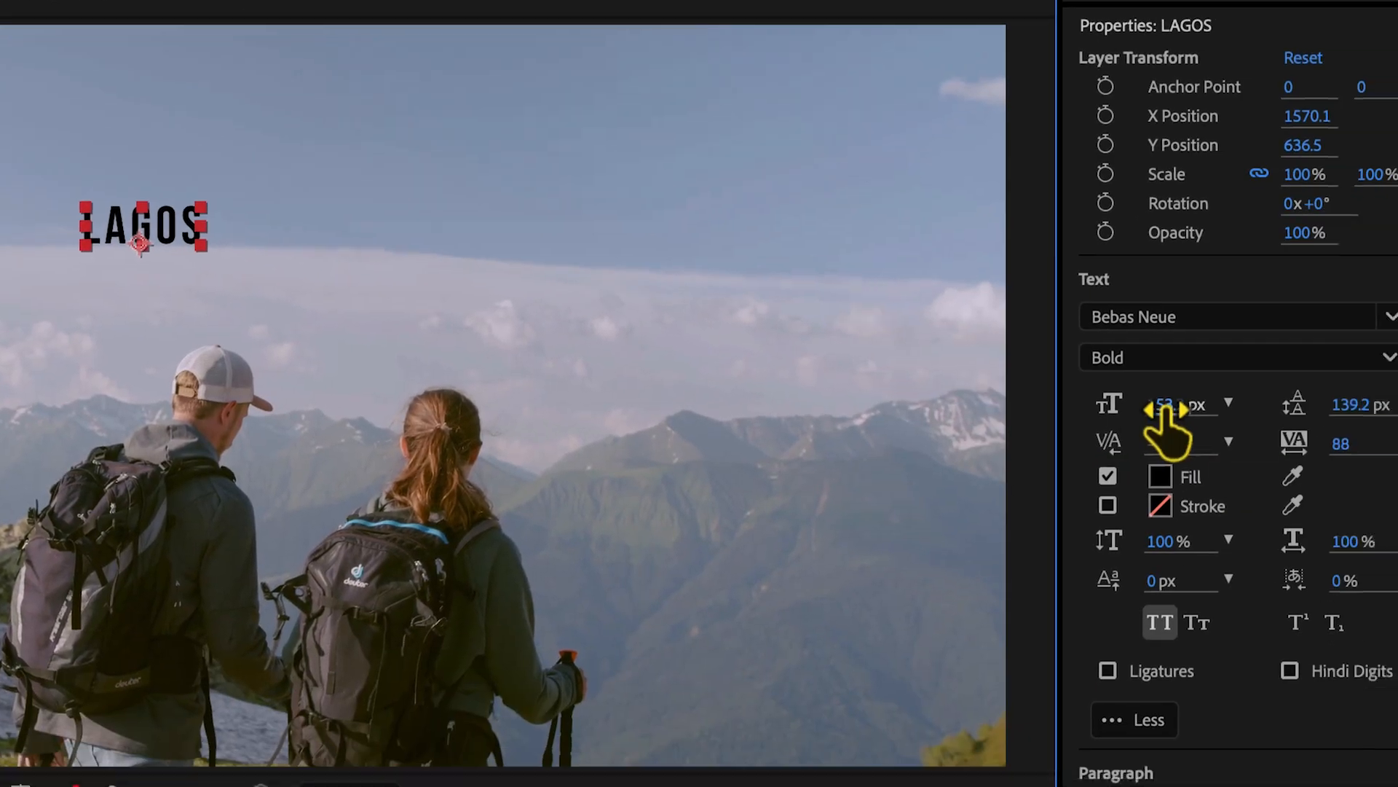
pyautogui.moveTo(1040, 370); pyautogui.dragTo(1397, 397)
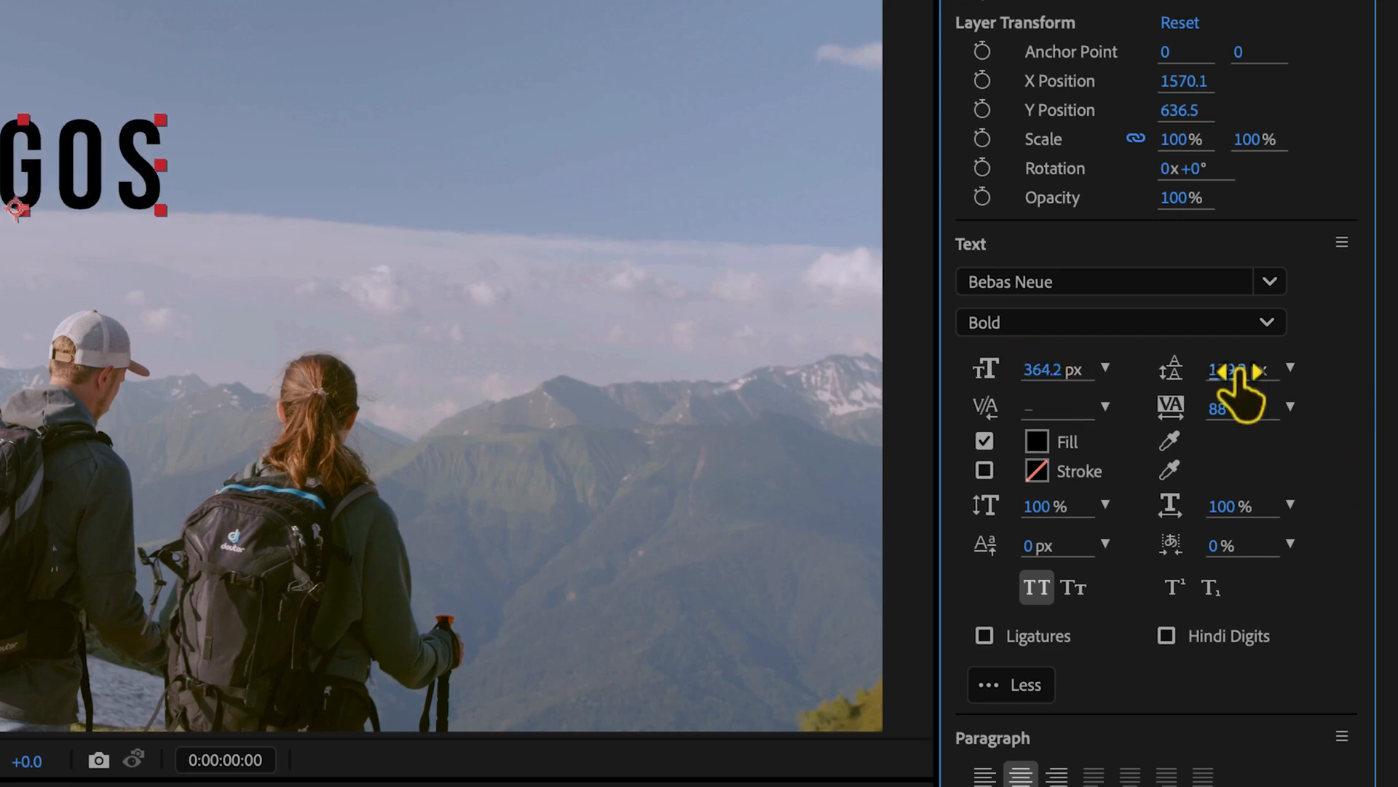
pyautogui.moveTo(1218, 411); pyautogui.dragTo(1387, 451)
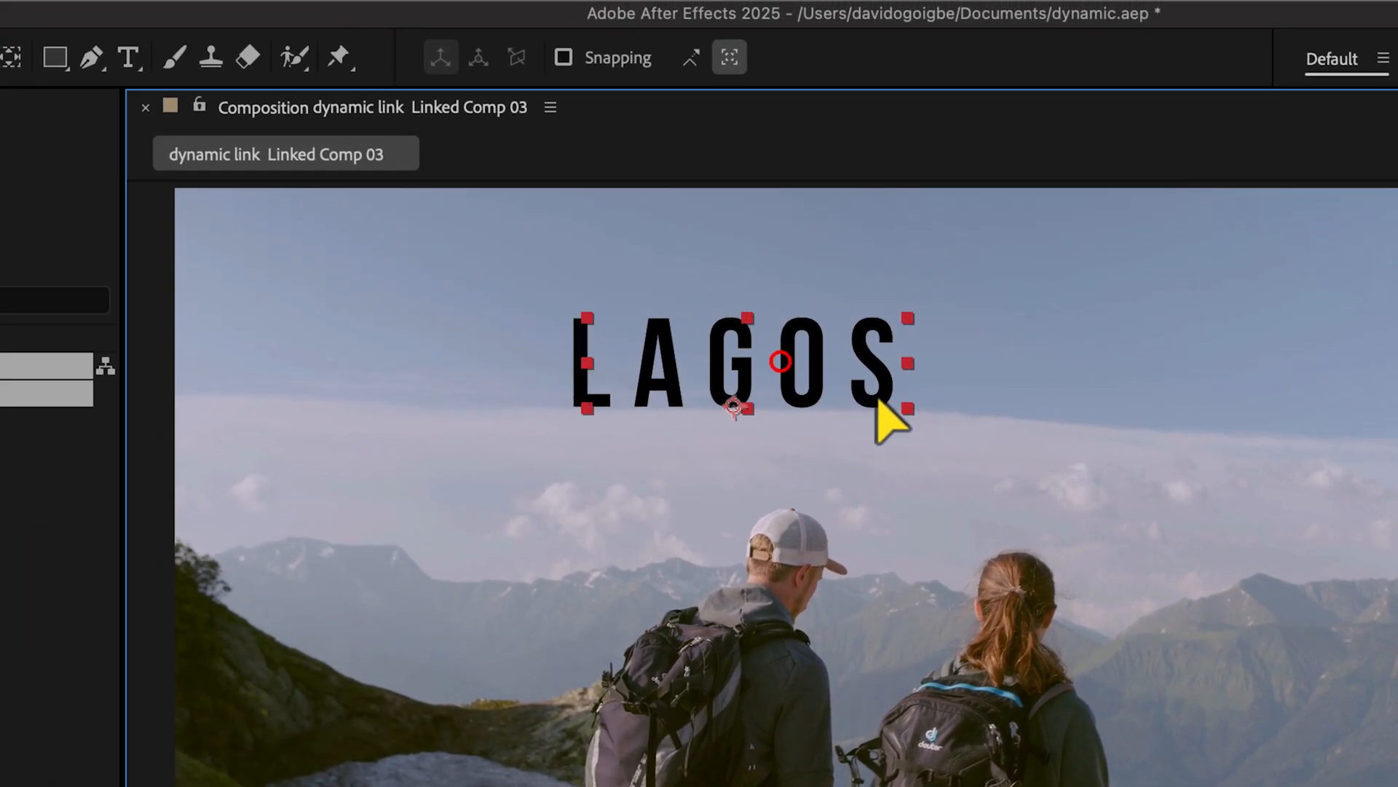
pyautogui.moveTo(892, 422); pyautogui.dragTo(962, 451)
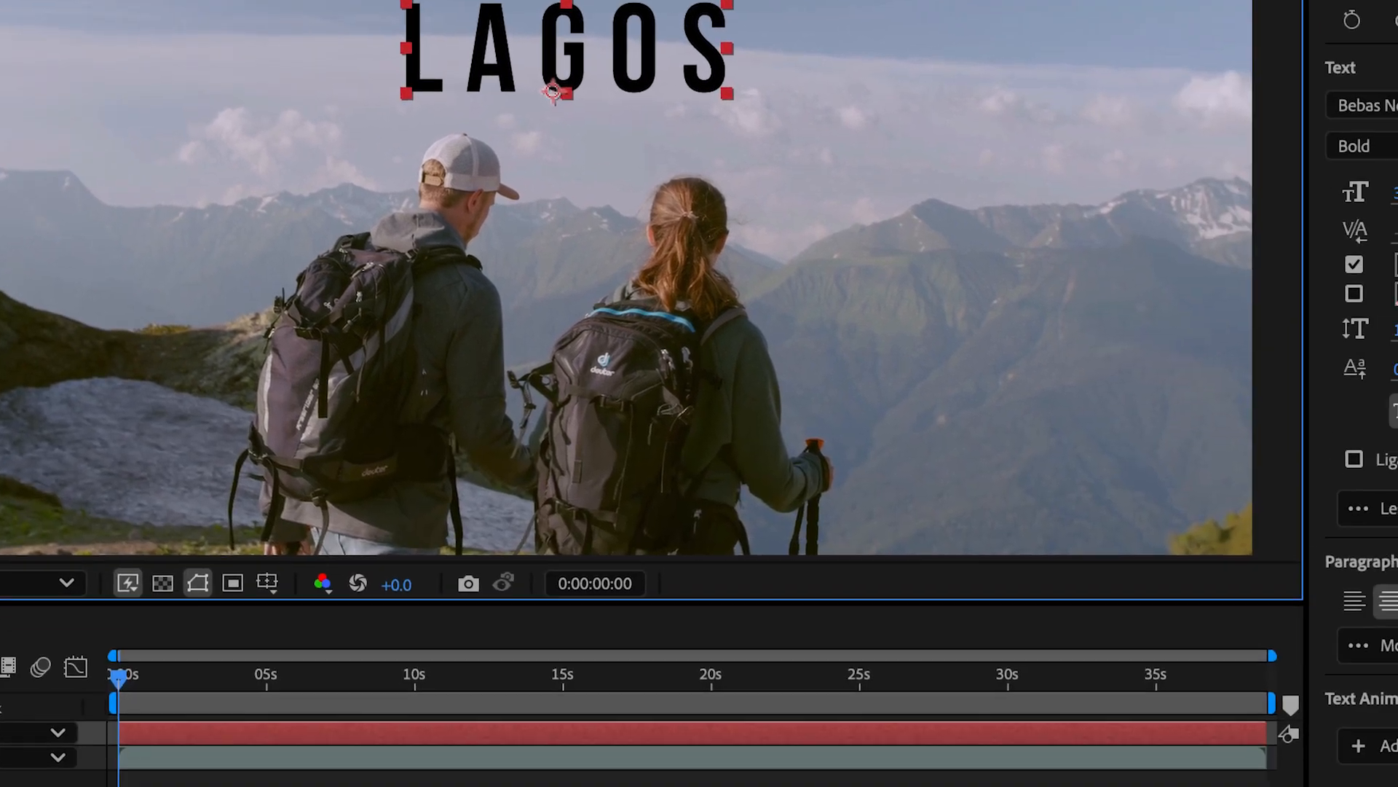
# - Change the fill colour of the LAGOS text to white, FFFFFF
pyautogui.click(1386, 241)
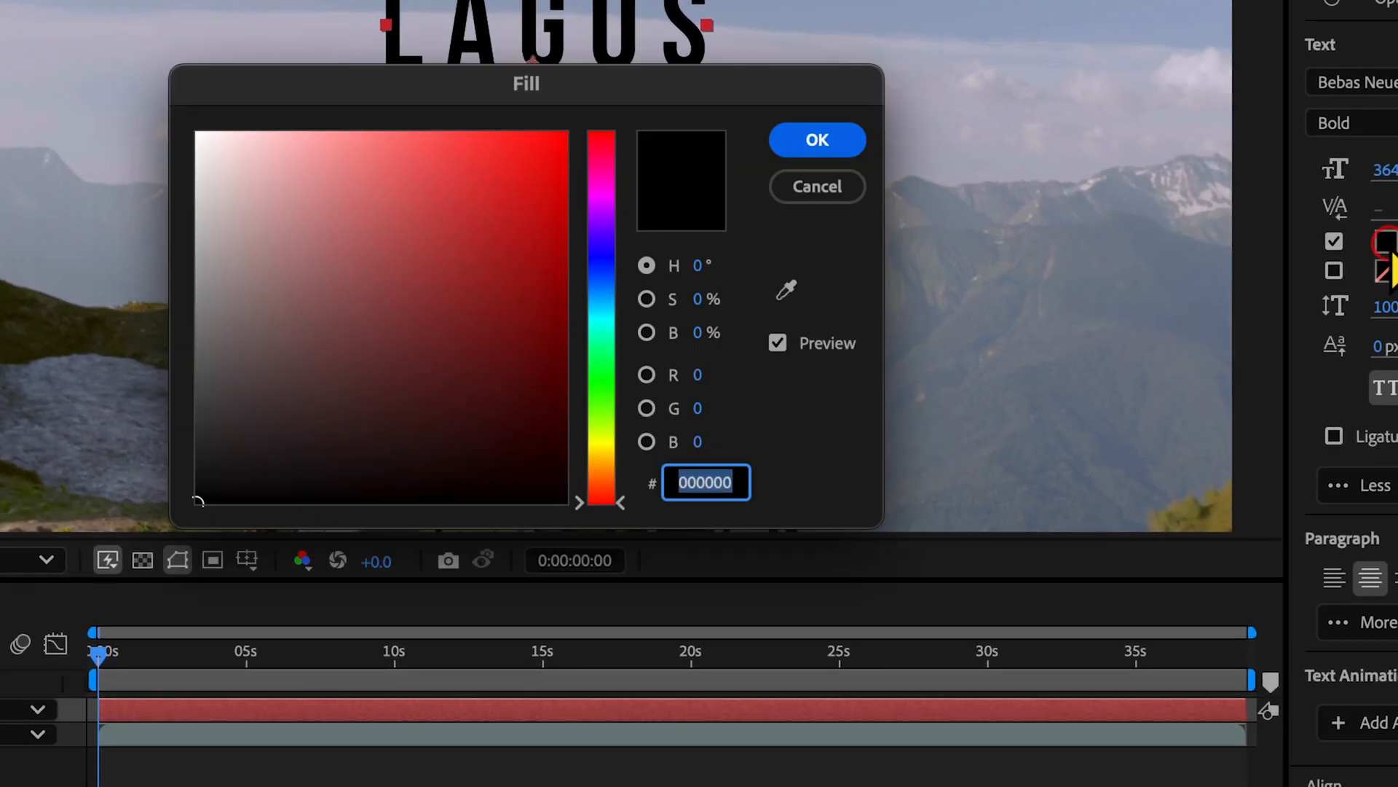
pyautogui.moveTo(299, 272); pyautogui.dragTo(155, 119)
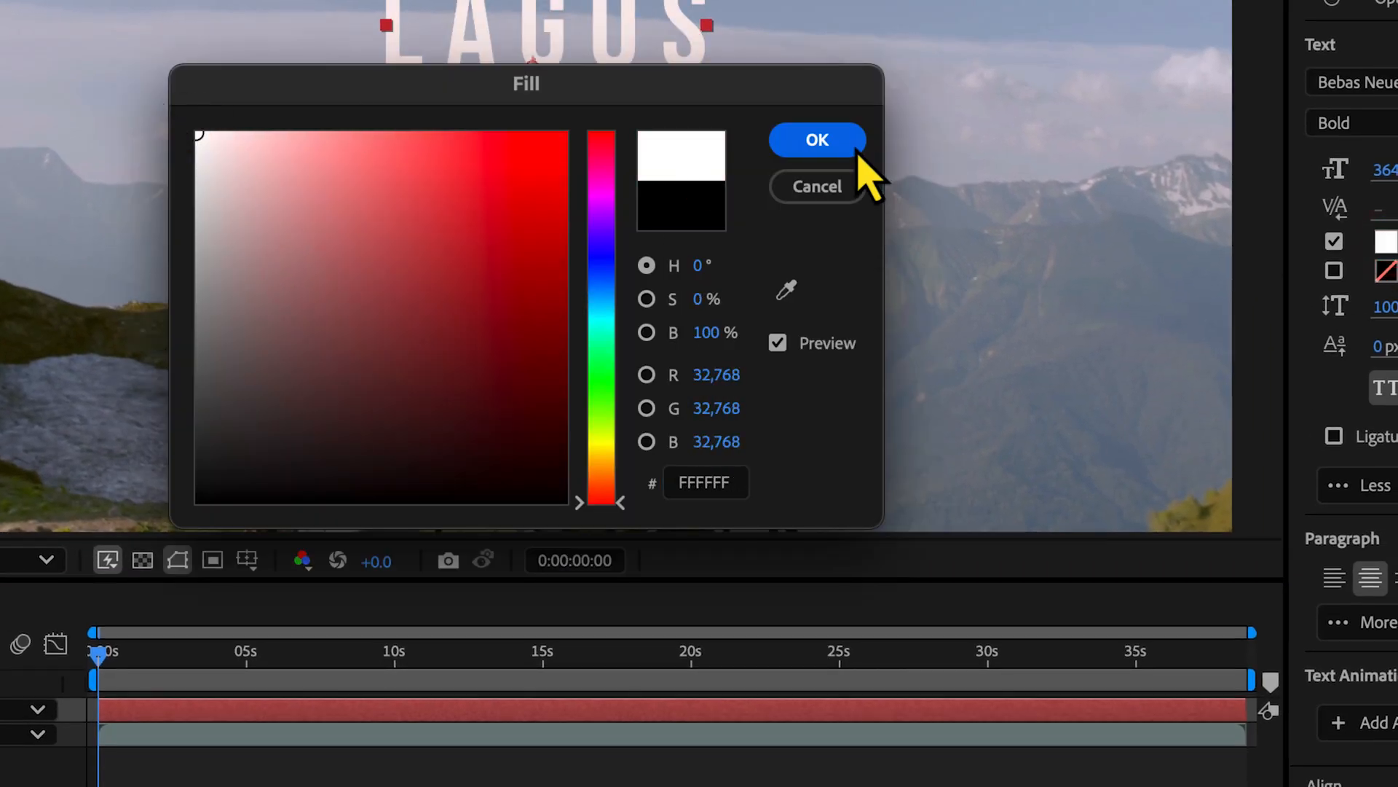
pyautogui.click(814, 140)
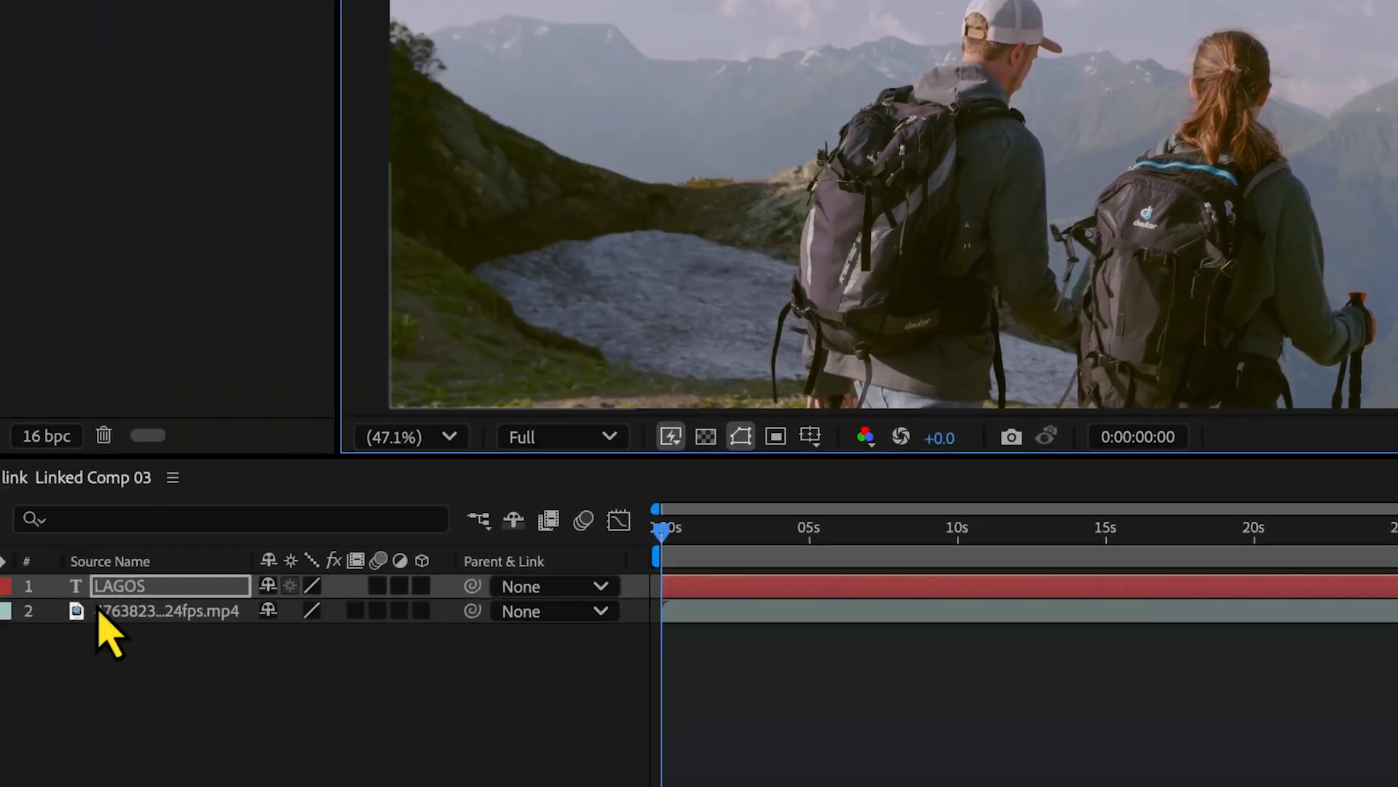
# - Find the Fade Up Characters animation preset by searching for "fade up" and apply it to the LAGOS text layer
pyautogui.click(268, 509)
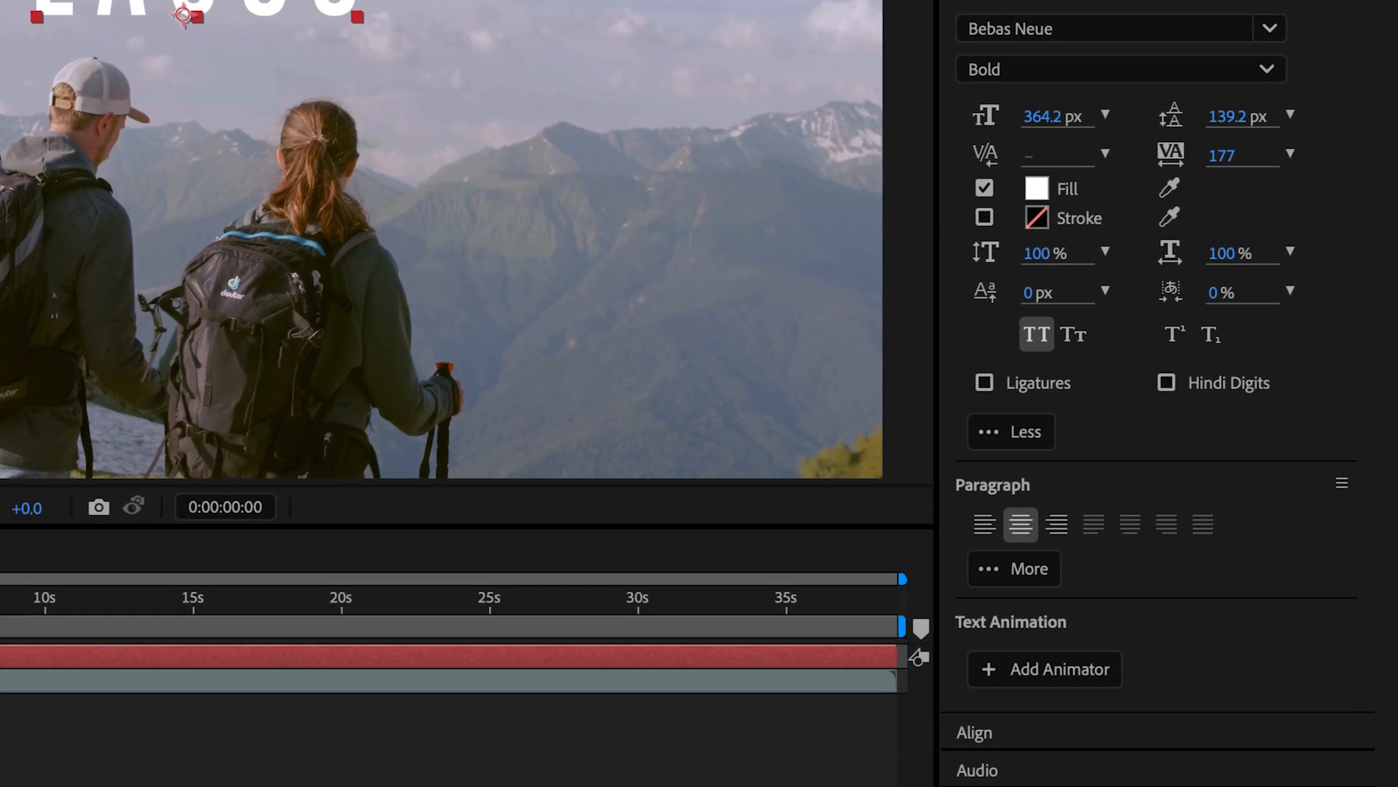
pyautogui.click(1130, 665)
pyautogui.click(1106, 698)
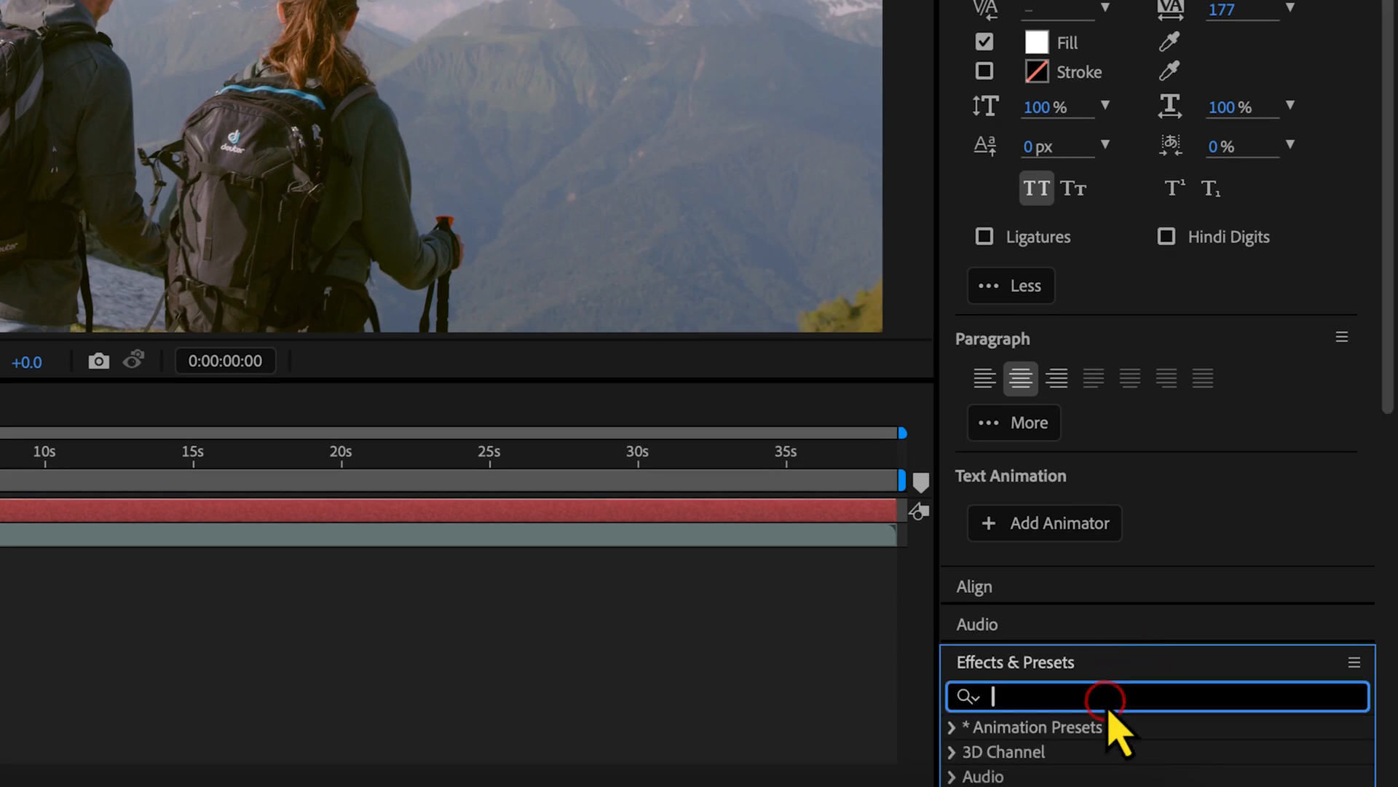
pyautogui.write('fade')
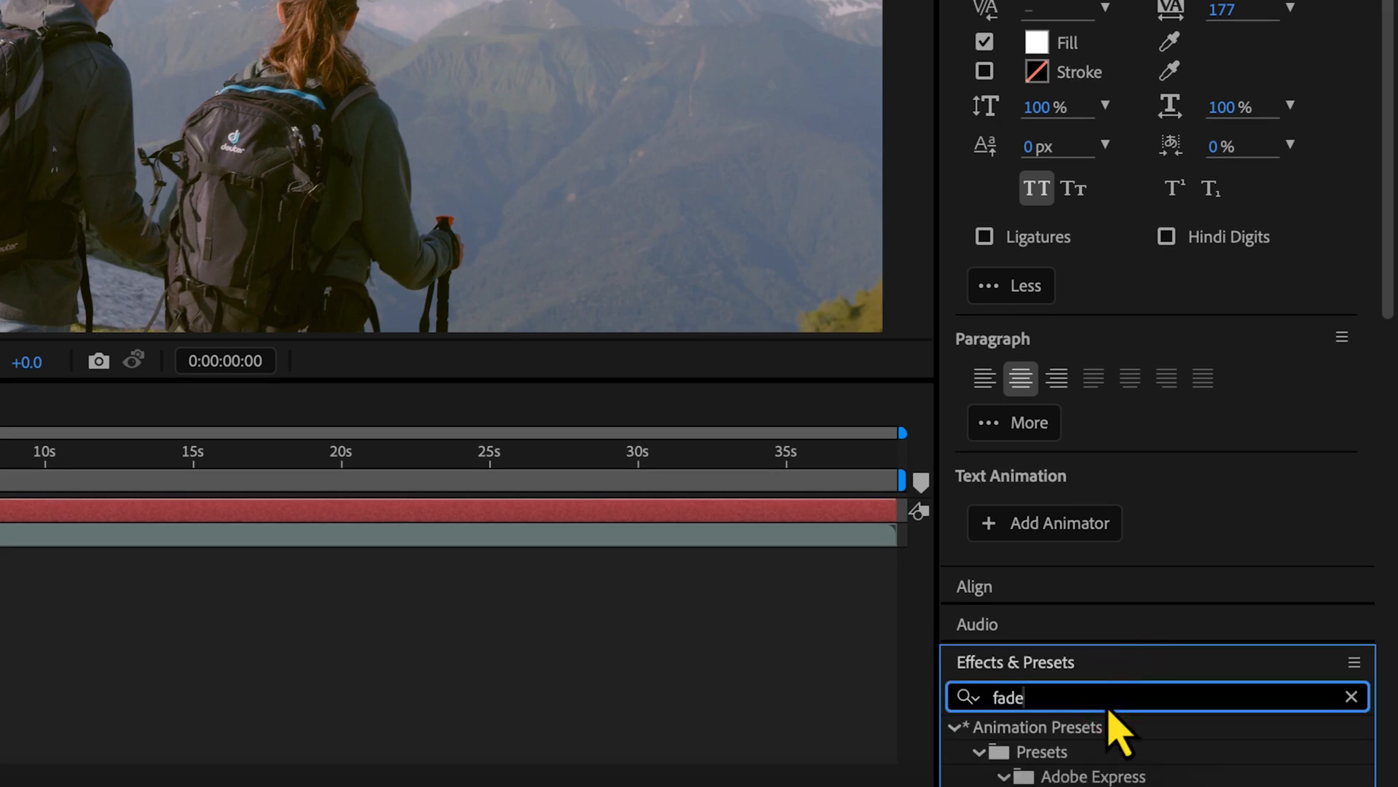
pyautogui.write(' up')
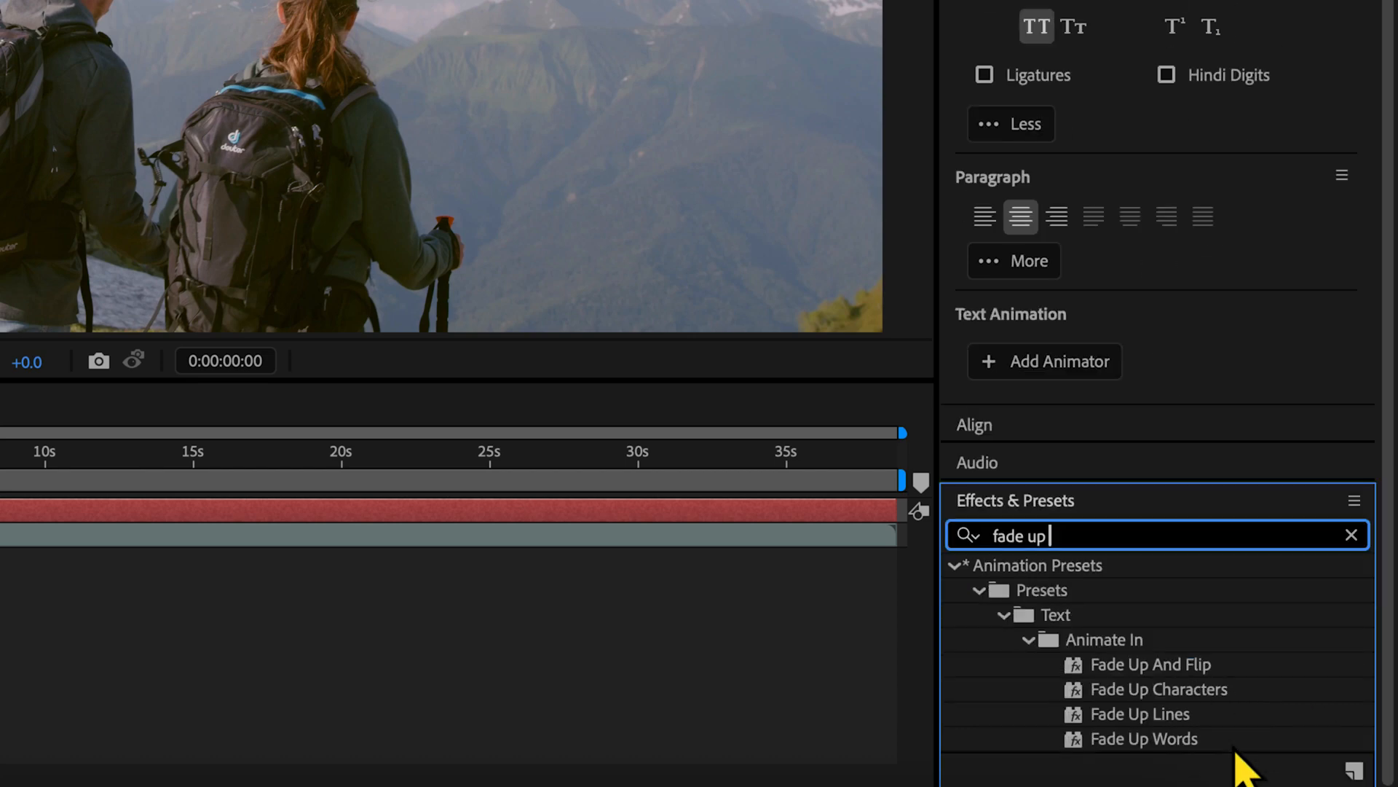
pyautogui.click(1165, 689)
pyautogui.moveTo(1131, 689); pyautogui.dragTo(2, 595)
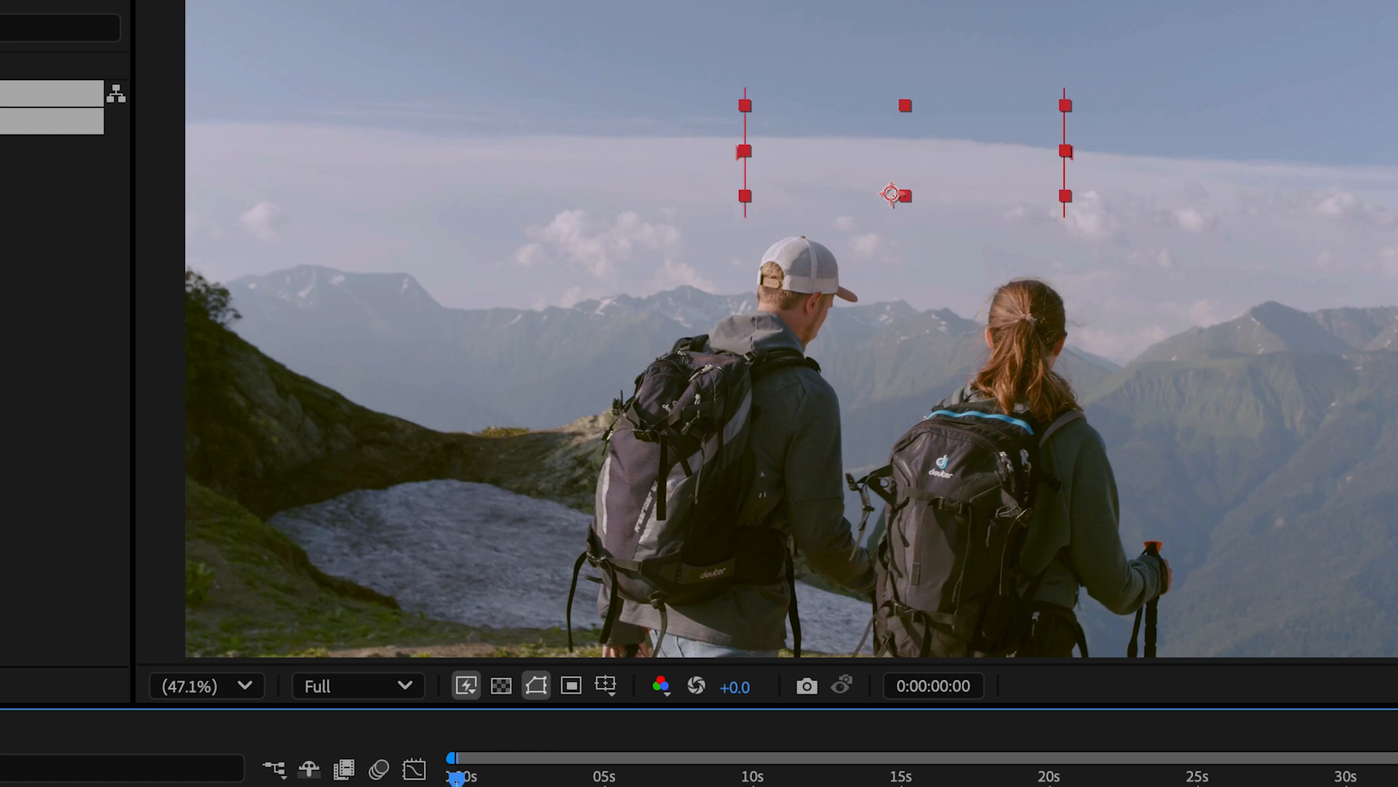
# - Preview the LAGOS text animation, lowering the composition's preview resolution to Quarter
pyautogui.press('space')
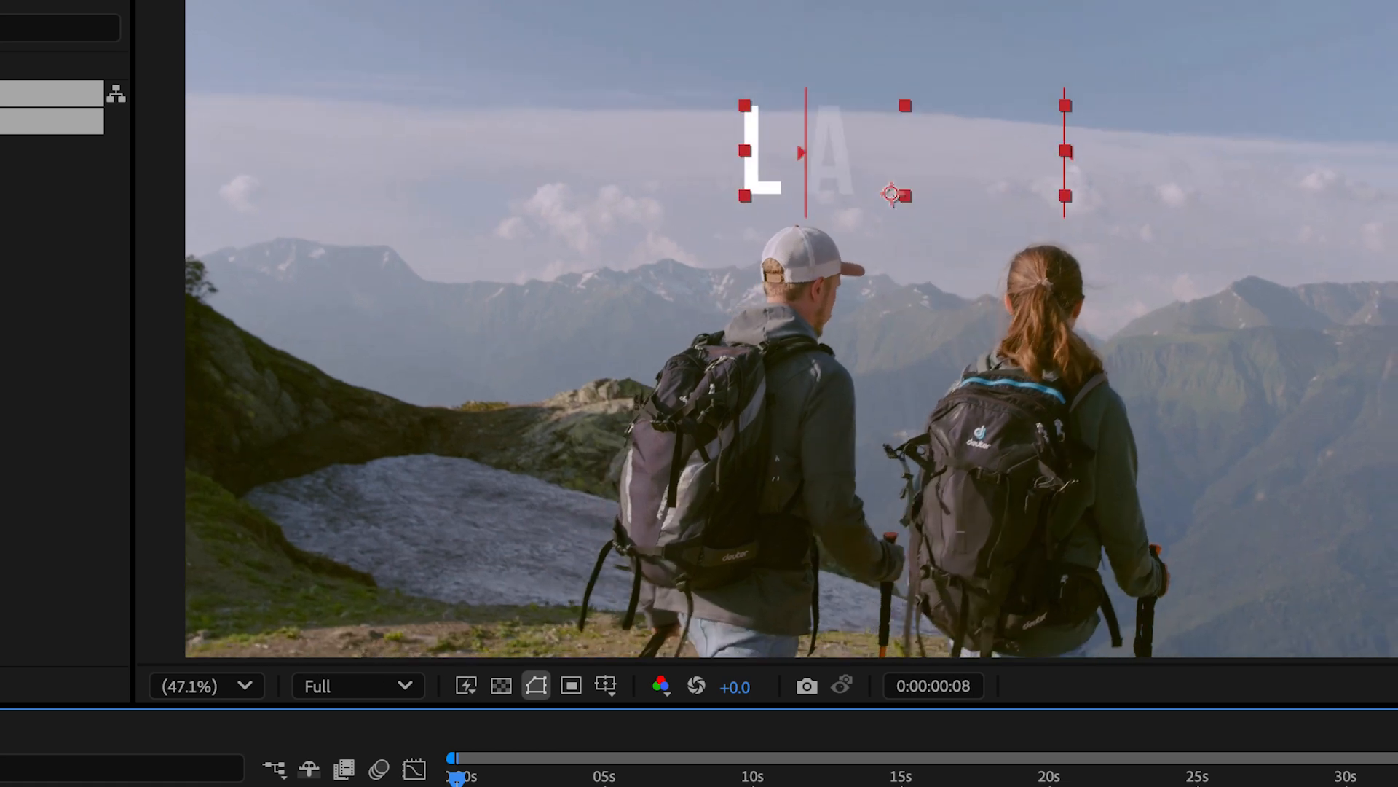
pyautogui.press('space')
pyautogui.press('space')
pyautogui.click(381, 685)
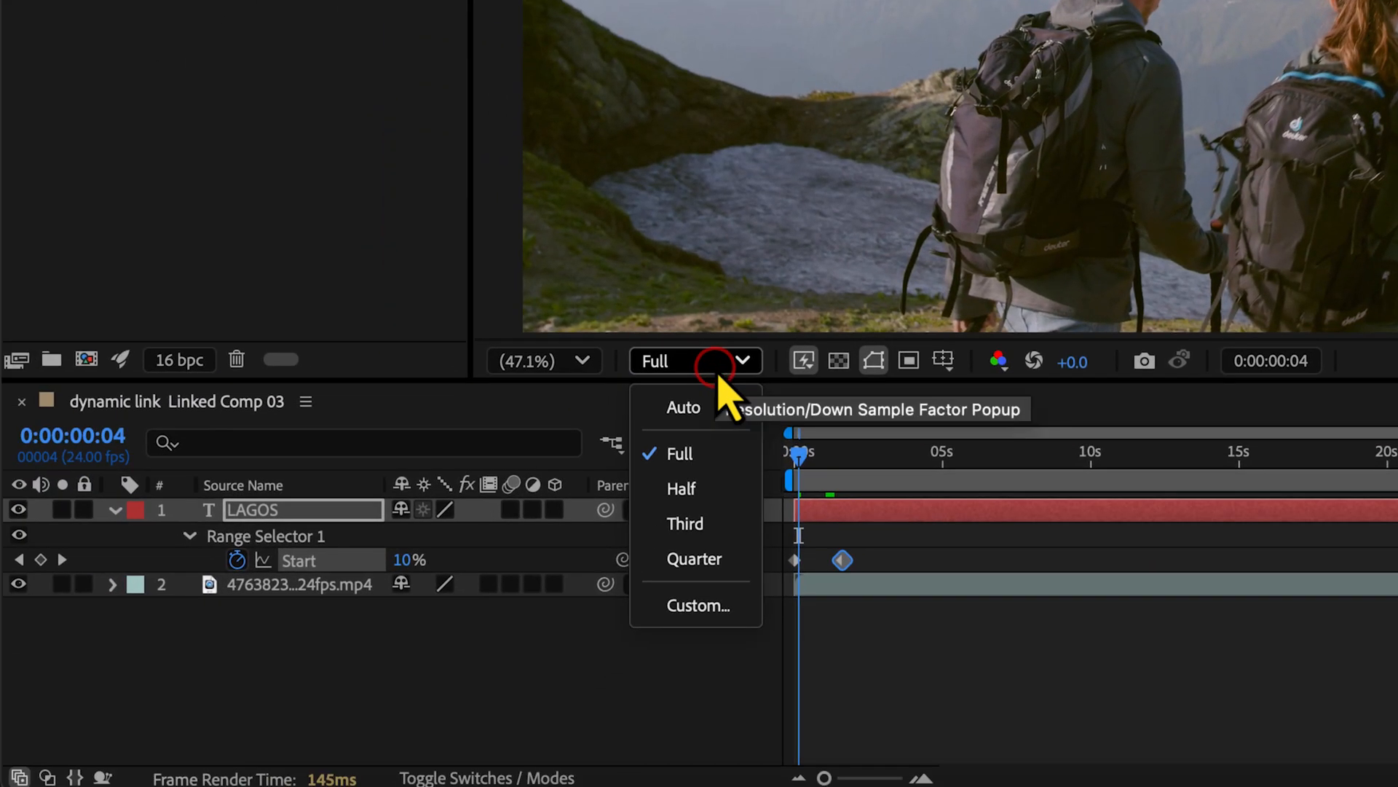
pyautogui.click(698, 572)
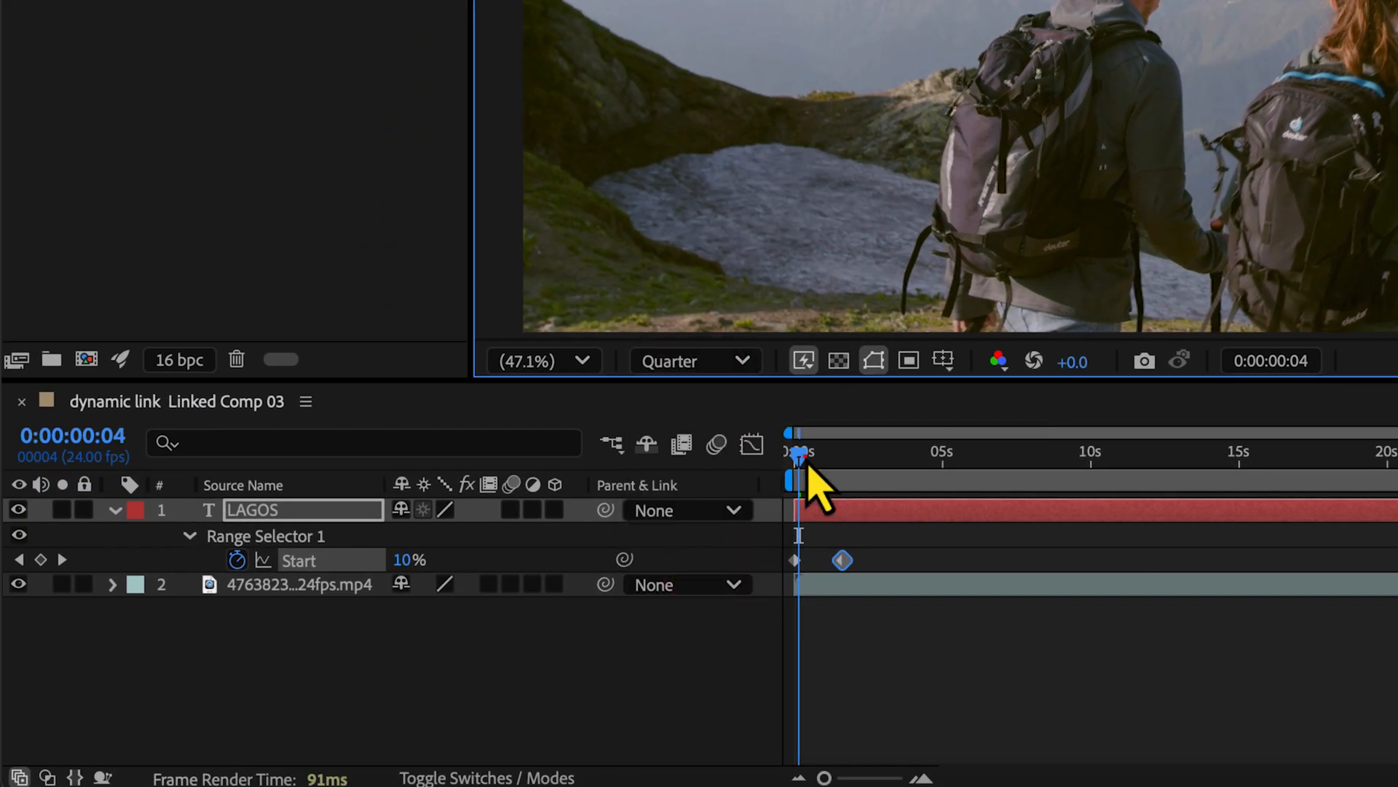
pyautogui.moveTo(805, 455); pyautogui.dragTo(848, 470)
pyautogui.press('space')
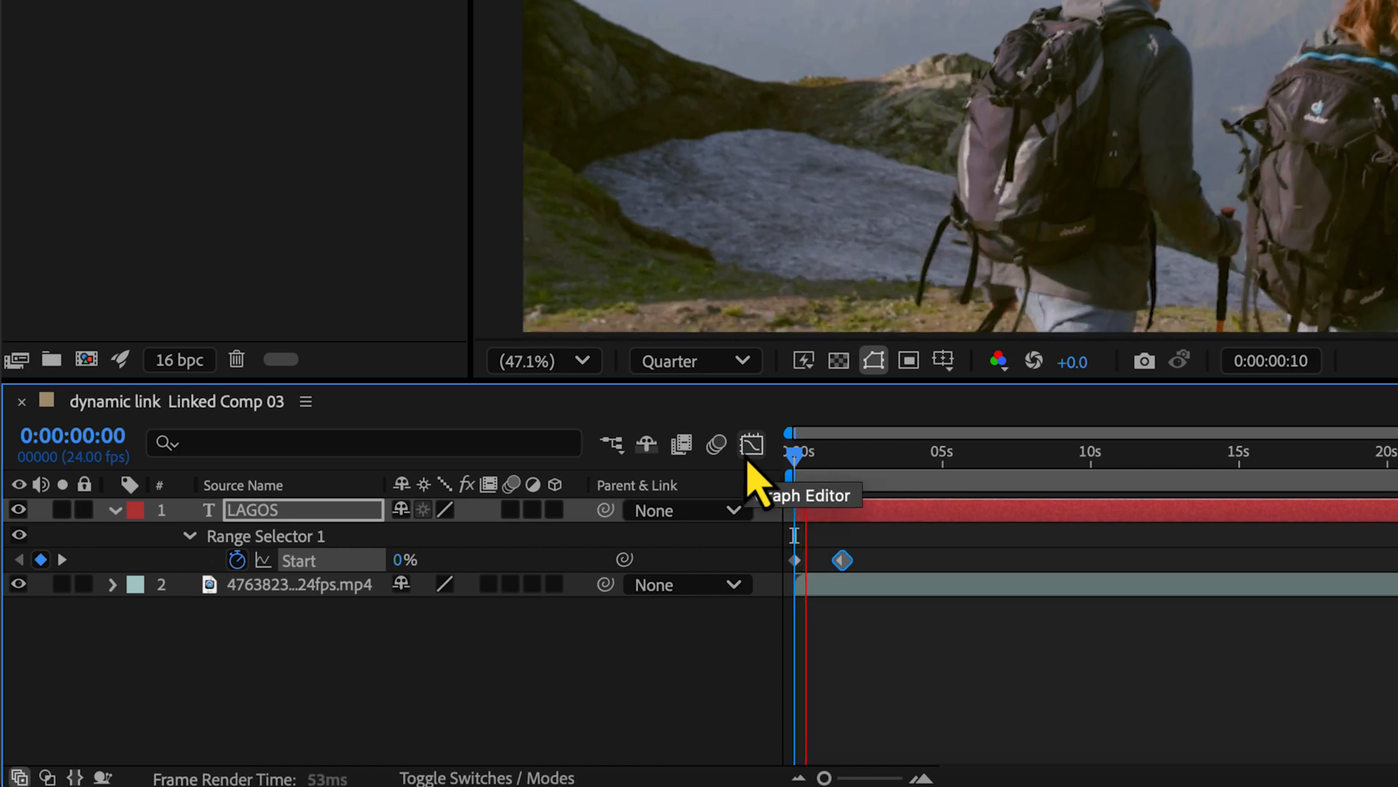
pyautogui.press('space')
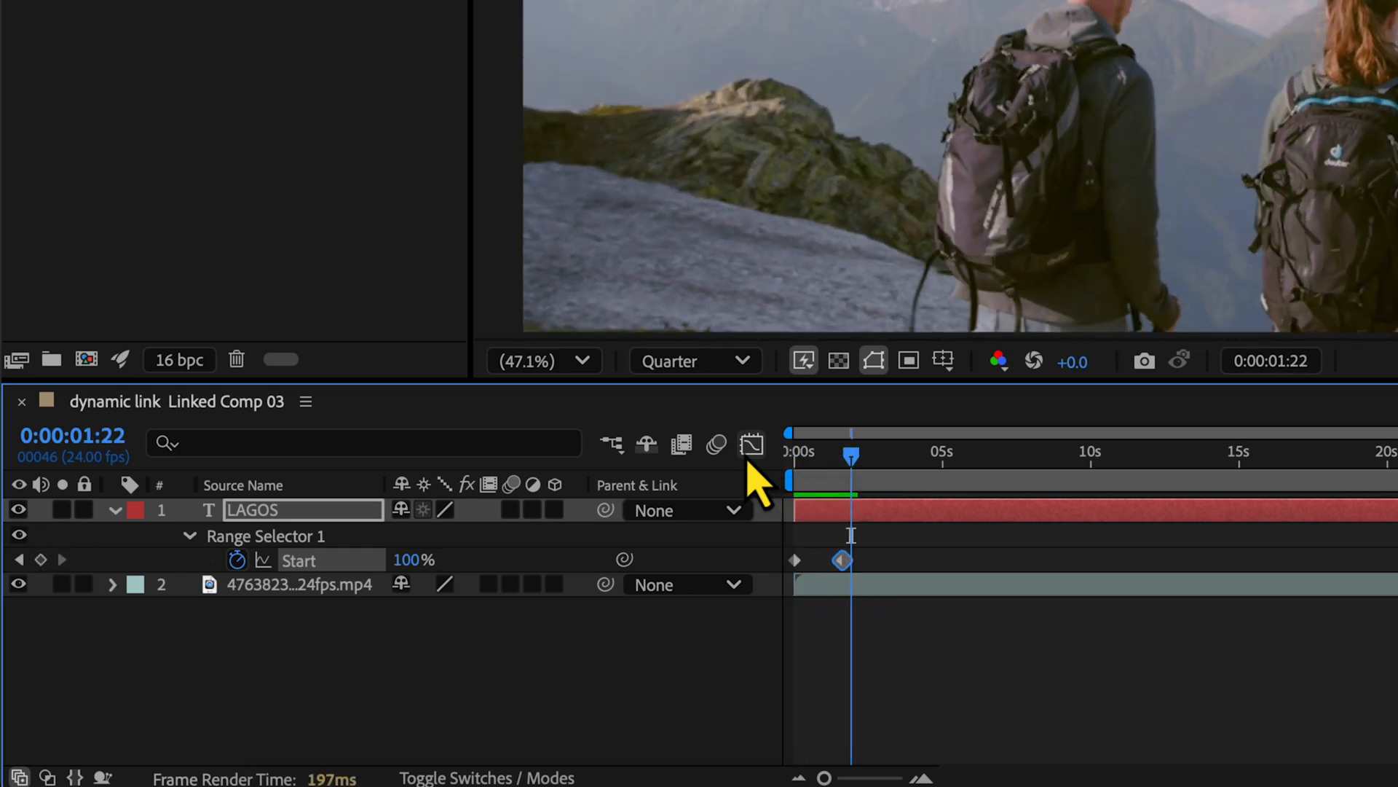
# - Move the end keyframe of the LAGOS layer's Range Selector Start to retime the fade, and preview it from the beginning
pyautogui.moveTo(842, 565); pyautogui.dragTo(822, 569)
pyautogui.moveTo(583, 452)
pyautogui.mouseDown()
pyautogui.moveTo(524, 453)
pyautogui.moveTo(586, 451)
pyautogui.mouseUp()
pyautogui.press('Home')
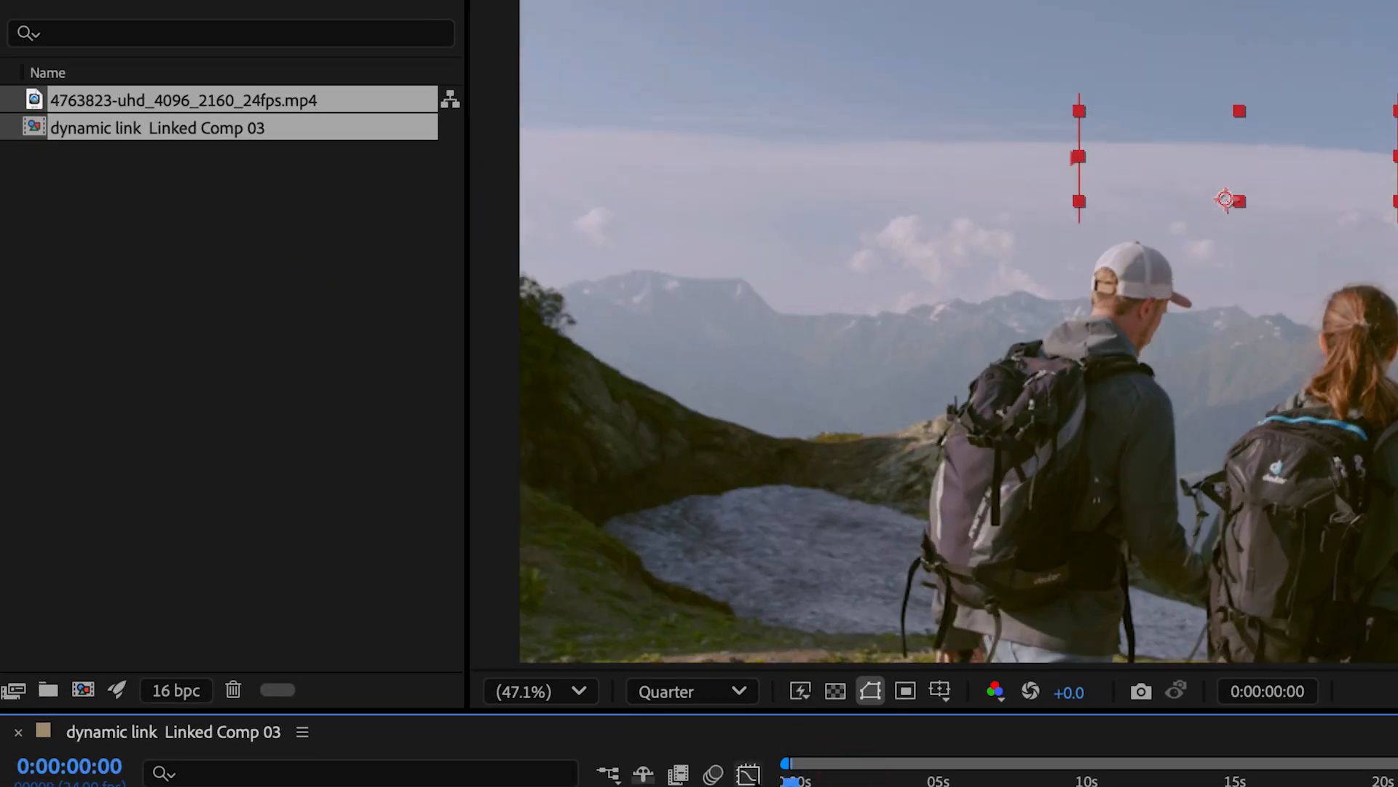
pyautogui.press('space')
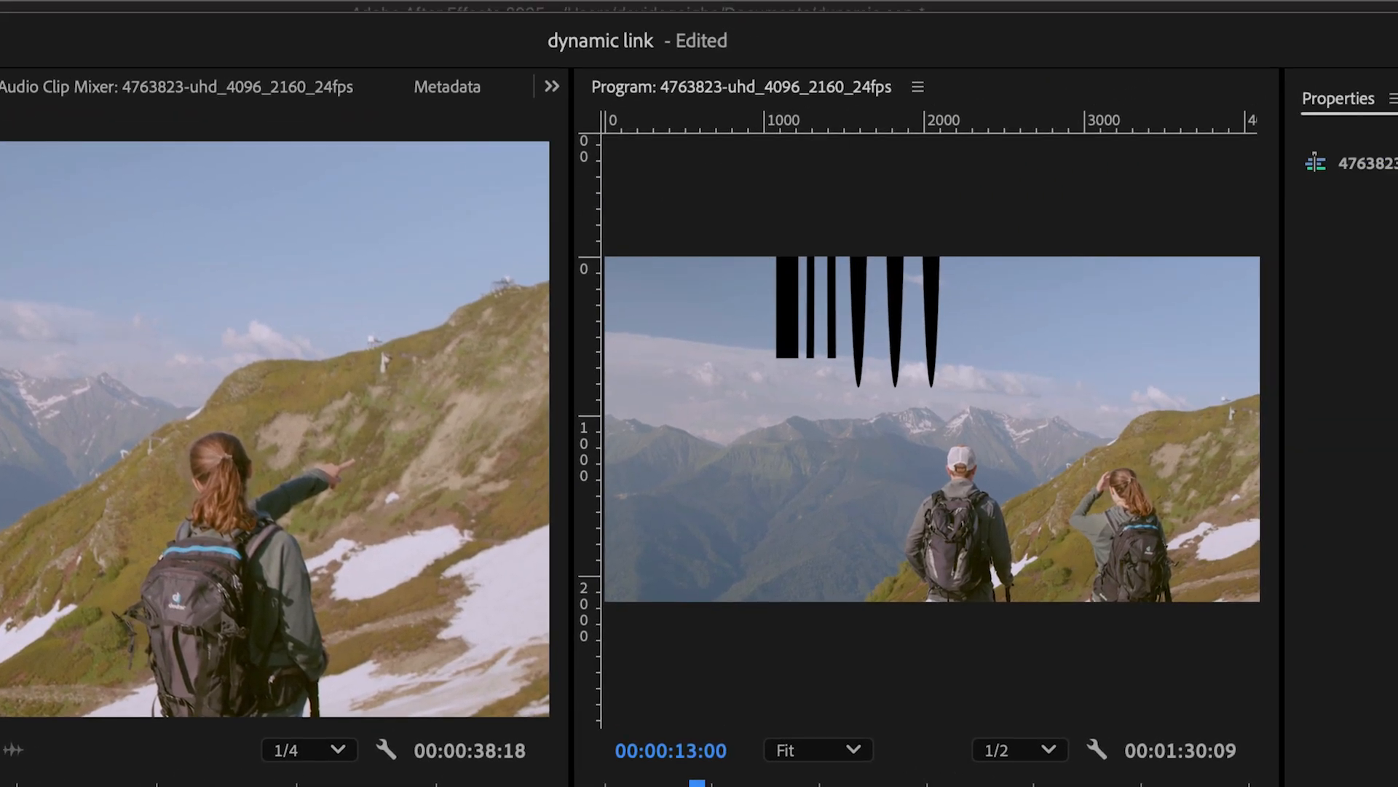
# - Switch to Premiere Pro and play the sequence from the start to check the linked LAGOS title animation
pyautogui.moveTo(697, 783); pyautogui.dragTo(609, 784)
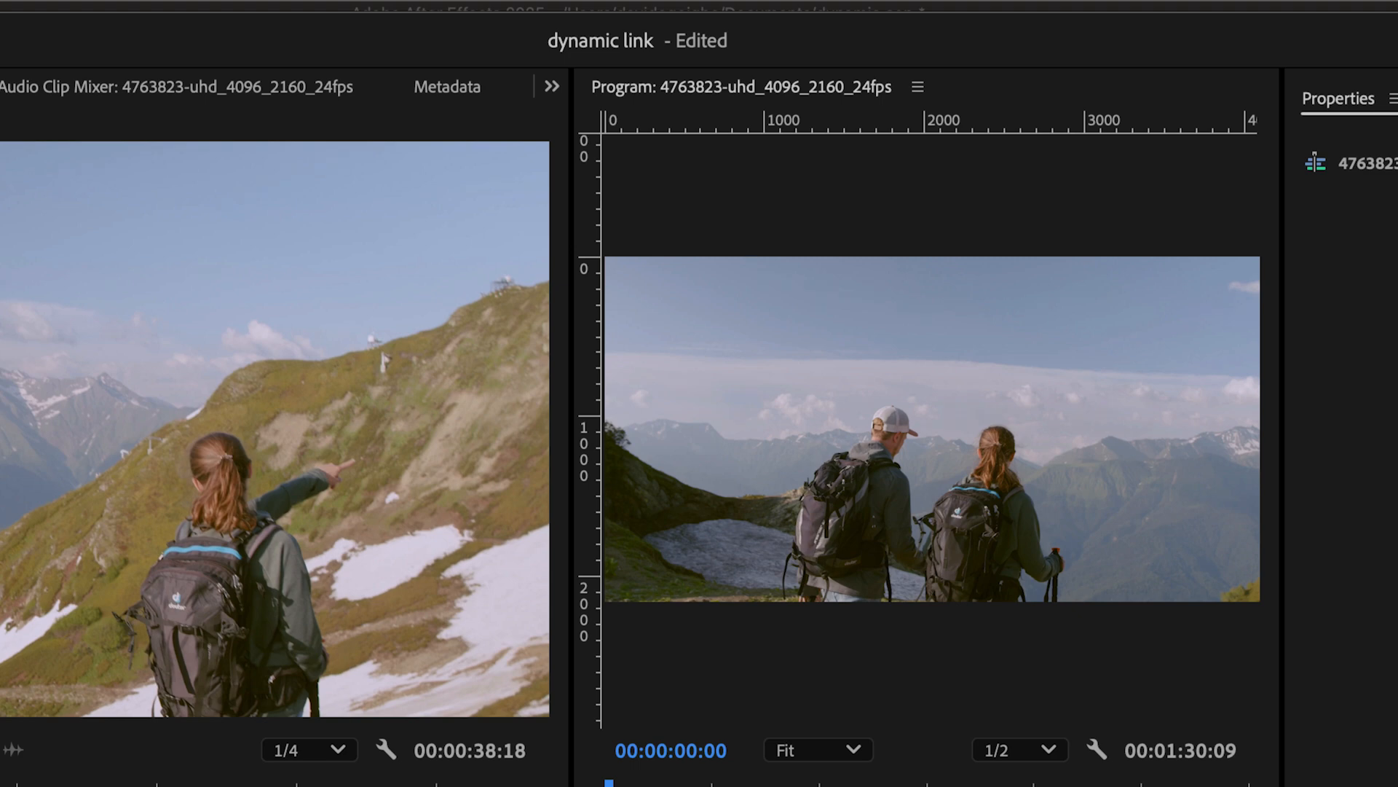
pyautogui.press('space')
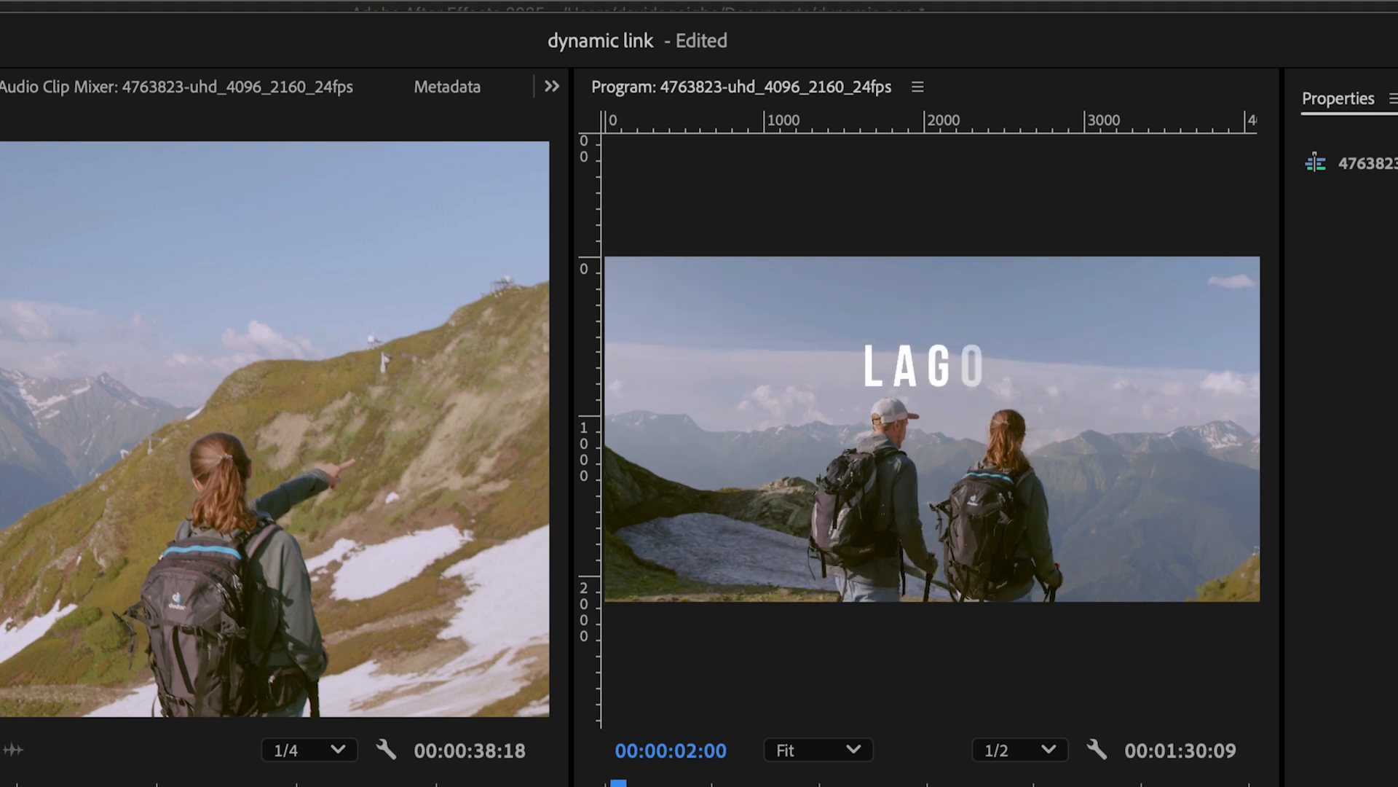